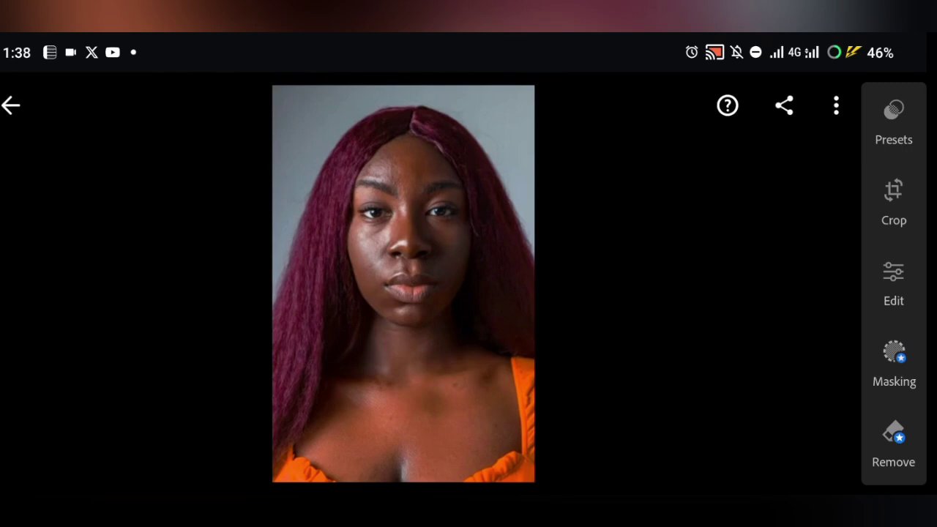
Bring up the portrait's adjustment categories and scroll through the edit tool list
scroll(404, 334, up, 5)
scroll(430, 318, down, 5)
click(893, 284)
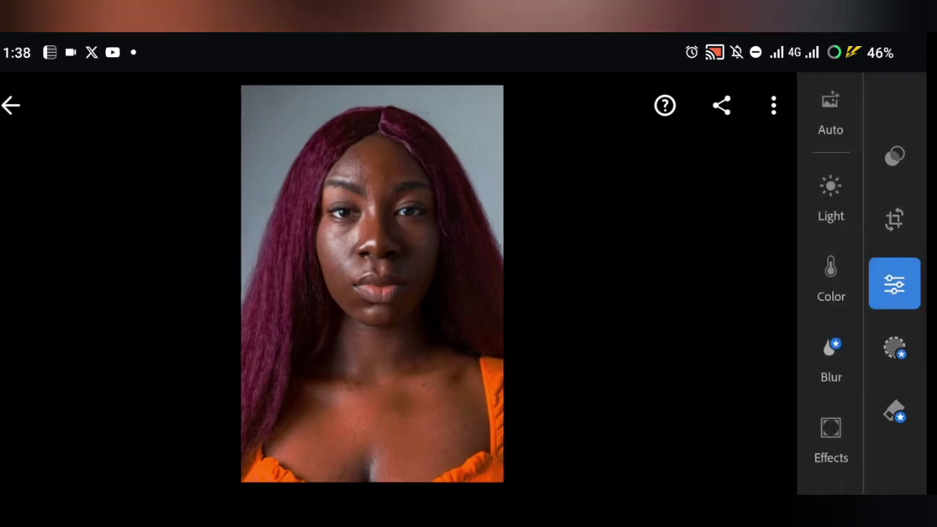
drag(832, 351, 829, 168)
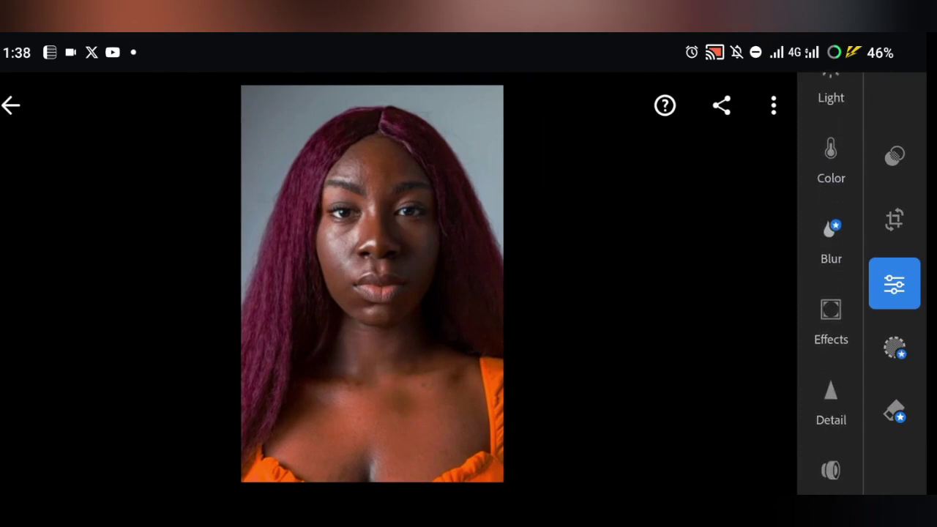
mouse_move(834, 271)
mouse_down()
mouse_move(836, 330)
mouse_move(829, 215)
mouse_up()
drag(840, 360, 837, 291)
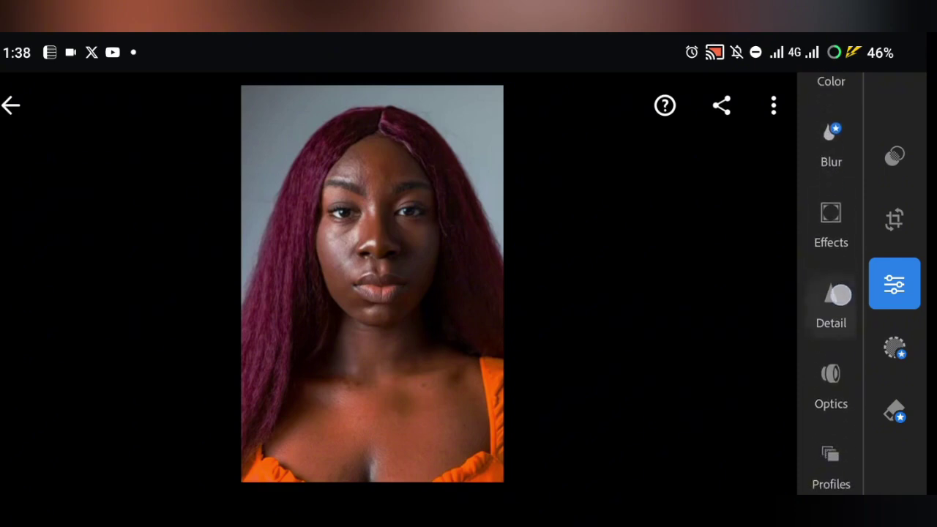
mouse_move(835, 337)
mouse_down()
mouse_move(834, 276)
mouse_move(839, 399)
mouse_move(838, 388)
mouse_up()
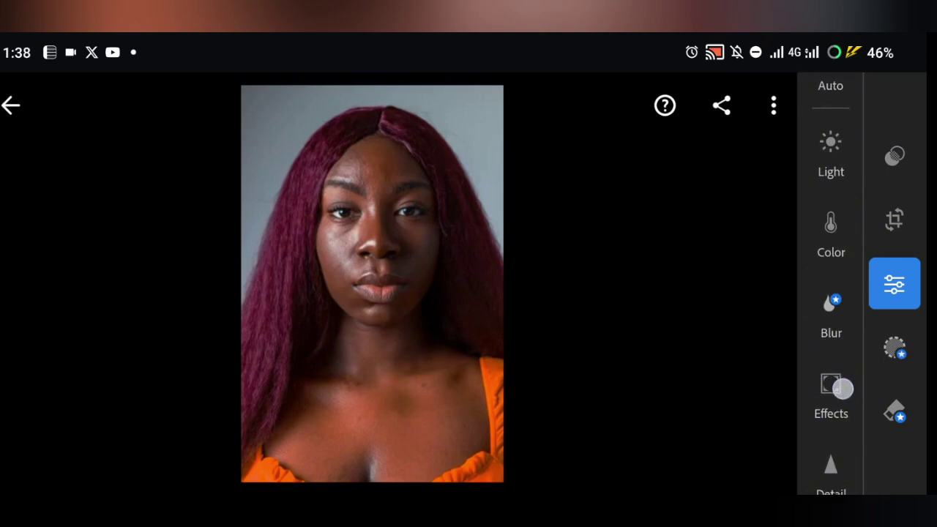
In the Light panel set Exposure +0.68, Contrast +26, Highlights −12, Shadows +37, Blacks −25
click(831, 180)
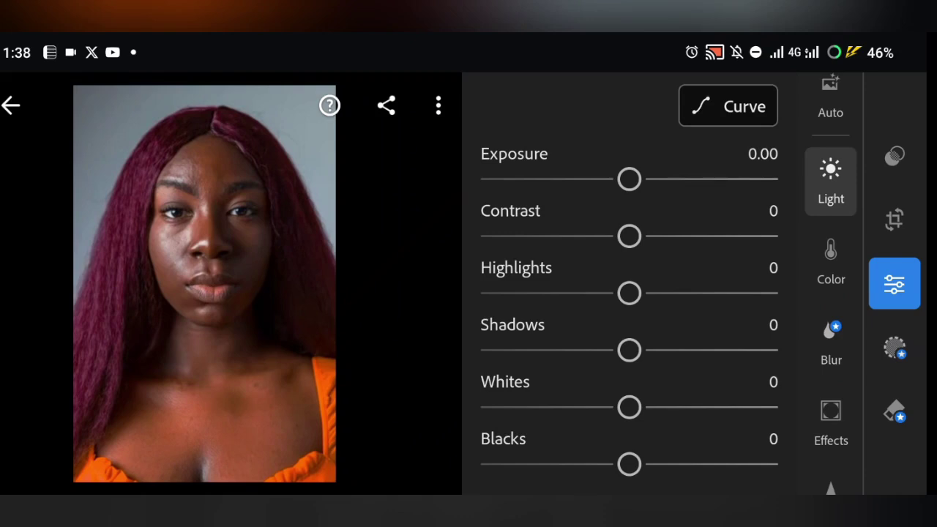
mouse_move(630, 179)
mouse_down()
mouse_move(702, 178)
mouse_move(611, 195)
mouse_move(750, 178)
mouse_move(617, 186)
mouse_move(658, 186)
mouse_move(647, 179)
mouse_up()
mouse_move(634, 236)
mouse_down()
mouse_move(679, 235)
mouse_move(617, 236)
mouse_move(705, 234)
mouse_move(648, 234)
mouse_move(665, 235)
mouse_up()
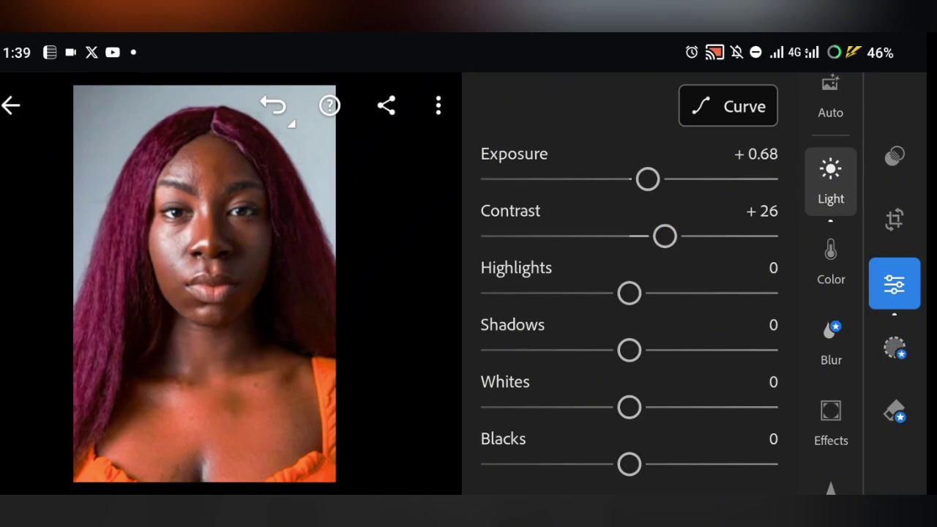
mouse_move(627, 290)
mouse_down()
mouse_move(680, 285)
mouse_move(651, 293)
mouse_move(679, 293)
mouse_move(671, 286)
mouse_move(581, 305)
mouse_move(619, 290)
mouse_move(595, 291)
mouse_move(671, 287)
mouse_move(613, 293)
mouse_up()
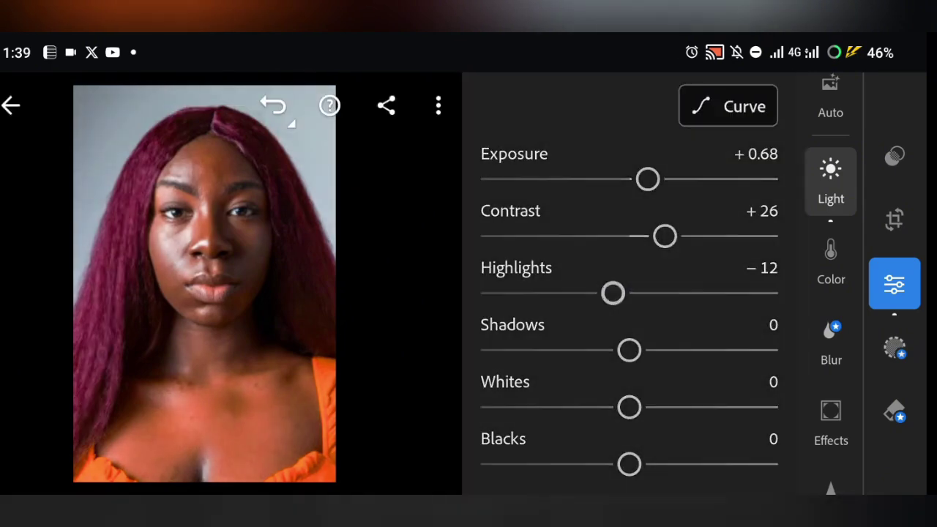
mouse_move(629, 350)
mouse_down()
mouse_move(671, 349)
mouse_move(604, 349)
mouse_move(679, 350)
mouse_up()
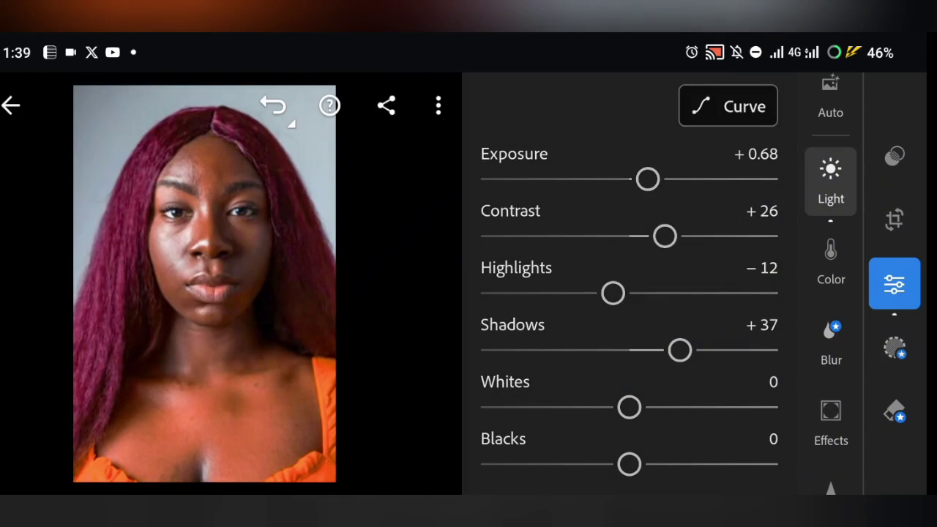
drag(712, 413, 719, 345)
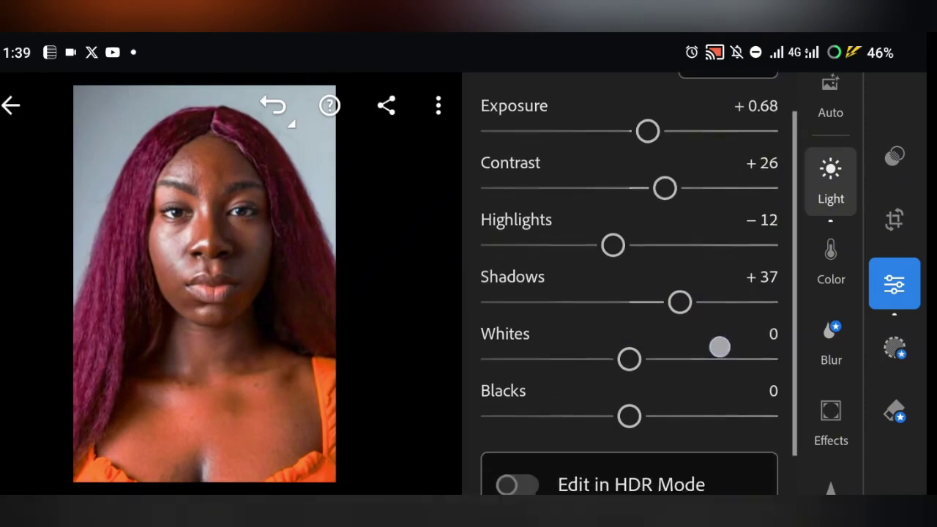
drag(628, 405, 628, 406)
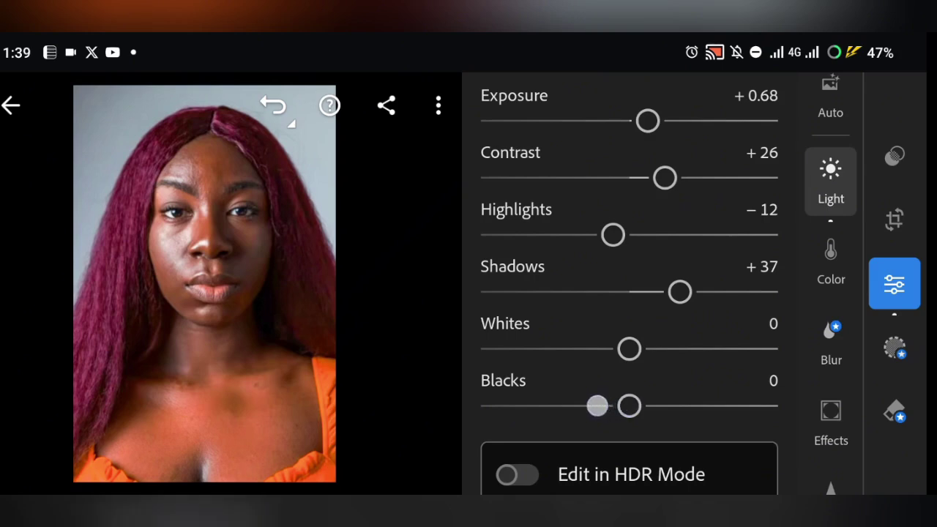
mouse_move(628, 406)
mouse_down()
mouse_move(581, 403)
mouse_move(596, 417)
mouse_move(603, 406)
mouse_move(764, 401)
mouse_move(607, 401)
mouse_move(565, 391)
mouse_move(641, 386)
mouse_move(610, 400)
mouse_up()
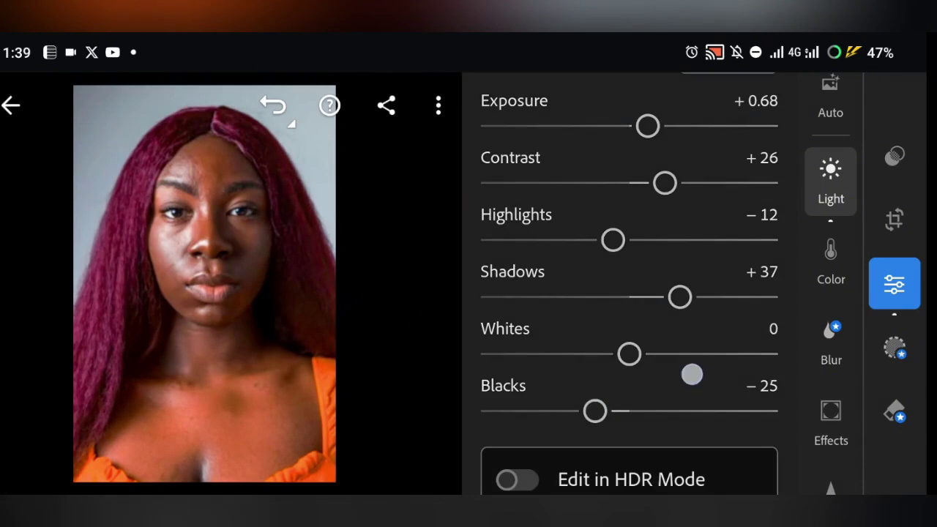
mouse_move(690, 372)
mouse_down()
mouse_move(691, 304)
mouse_move(707, 399)
mouse_up()
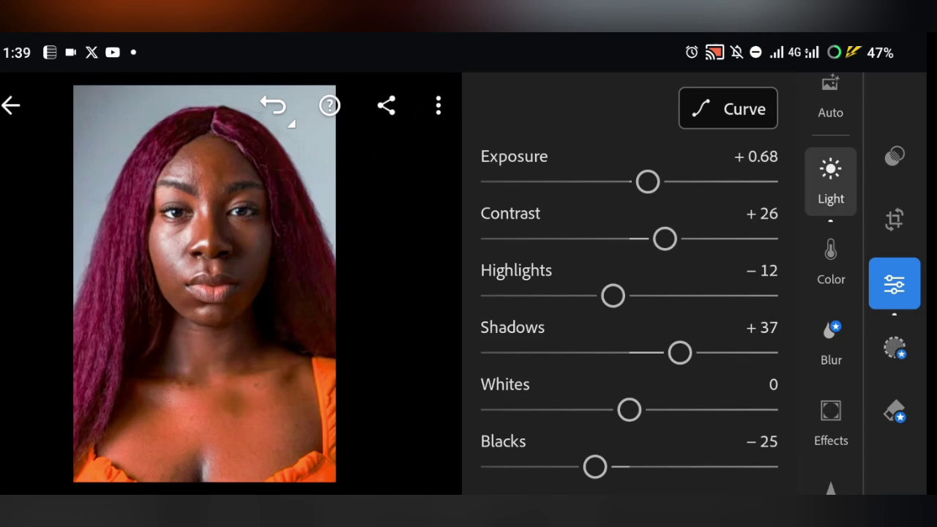
In the Color panel shift Tint to +14, checking against the original
click(831, 263)
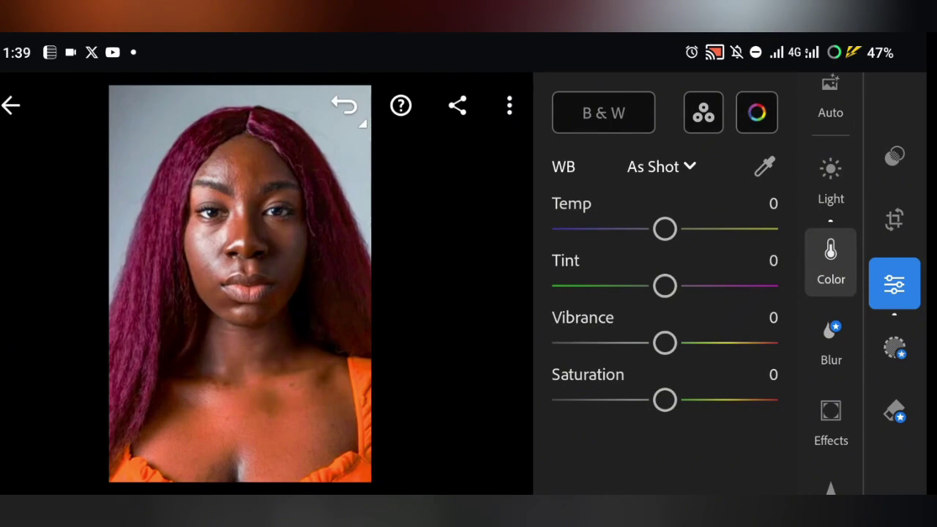
drag(664, 399, 581, 398)
mouse_move(664, 401)
mouse_down()
mouse_move(542, 418)
mouse_move(683, 412)
mouse_move(661, 417)
mouse_move(665, 401)
mouse_up()
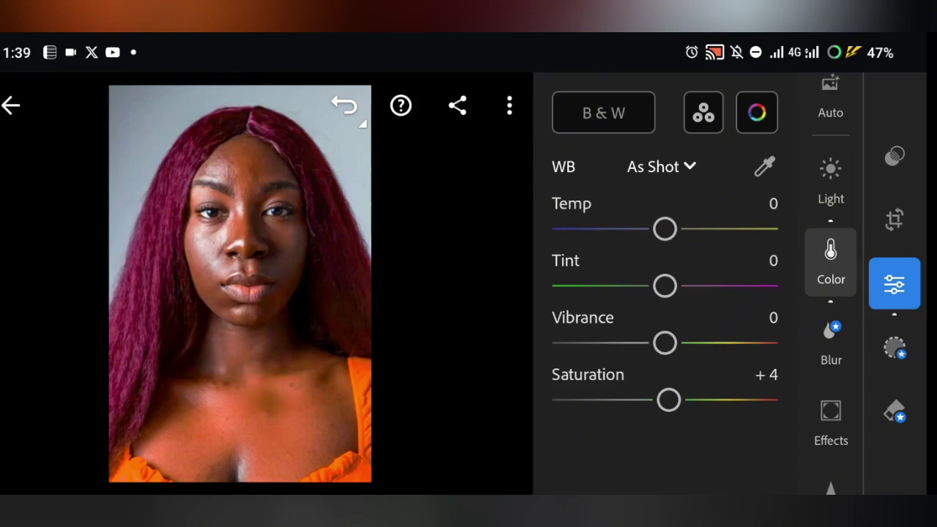
click(229, 324)
mouse_move(664, 285)
mouse_down()
mouse_move(702, 293)
mouse_move(654, 285)
mouse_move(757, 286)
mouse_move(678, 285)
mouse_up()
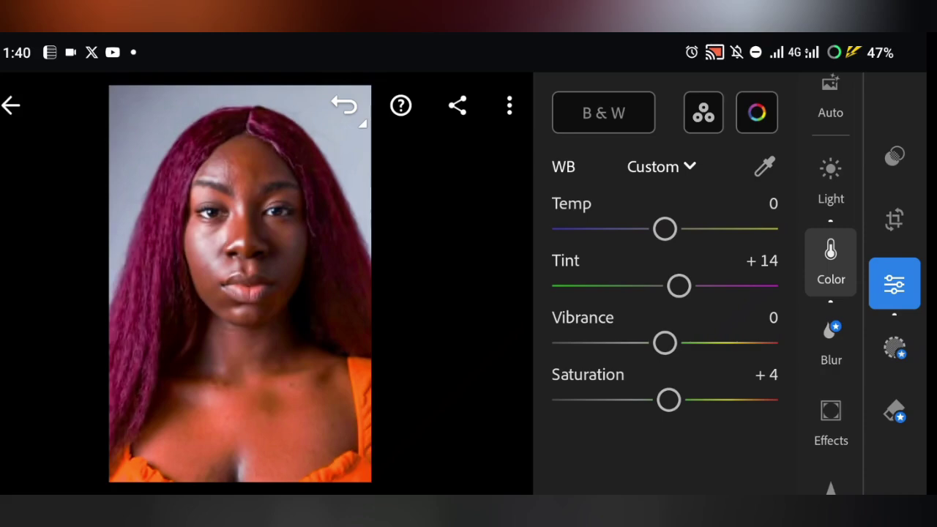
click(199, 327)
Lower Saturation to −26, ease it back to −5, and compare with the original
drag(668, 399, 647, 399)
mouse_move(668, 399)
mouse_down()
mouse_move(638, 399)
mouse_move(672, 399)
mouse_move(655, 399)
mouse_up()
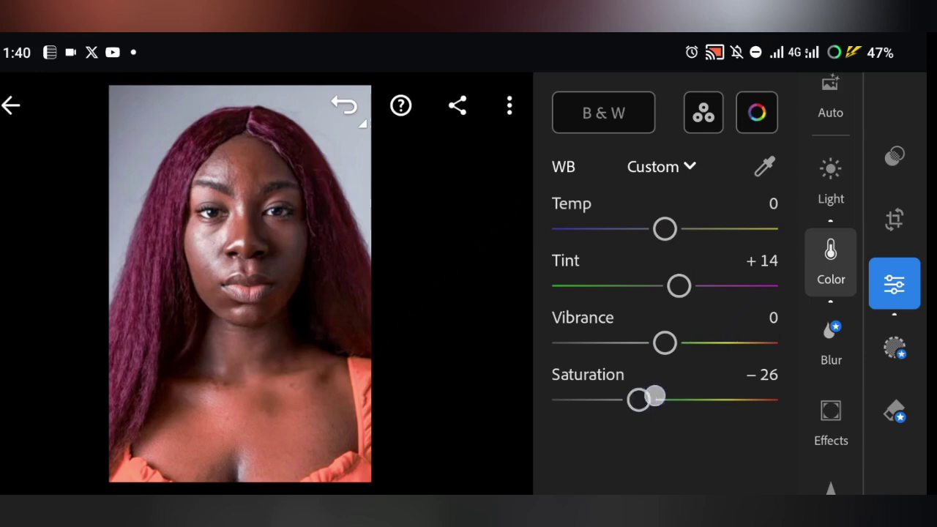
drag(638, 399, 659, 398)
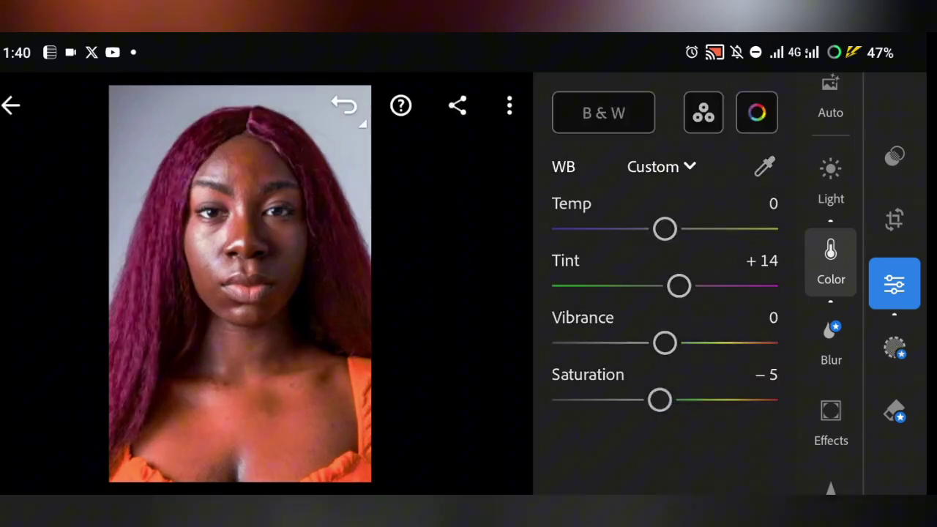
click(198, 325)
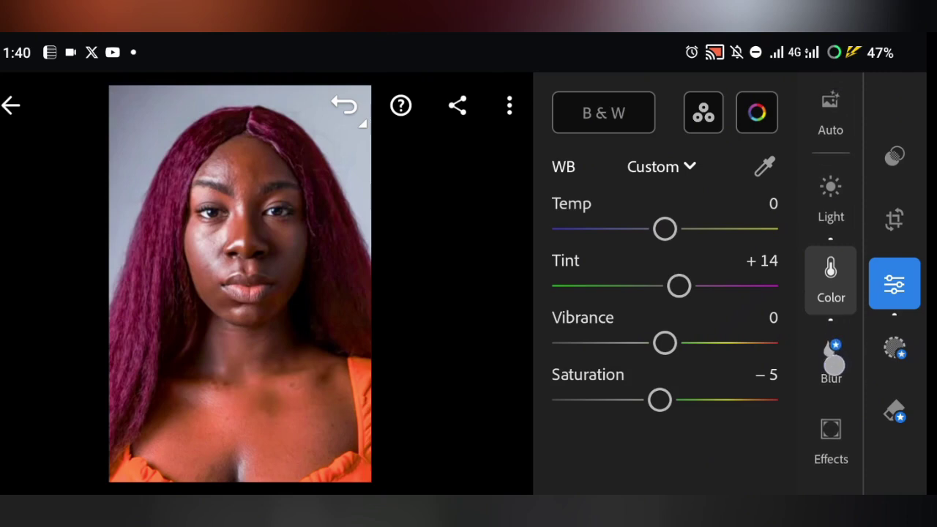
Scroll the edit tools to bring up the Effects adjustments
drag(836, 330, 834, 387)
drag(843, 347, 843, 311)
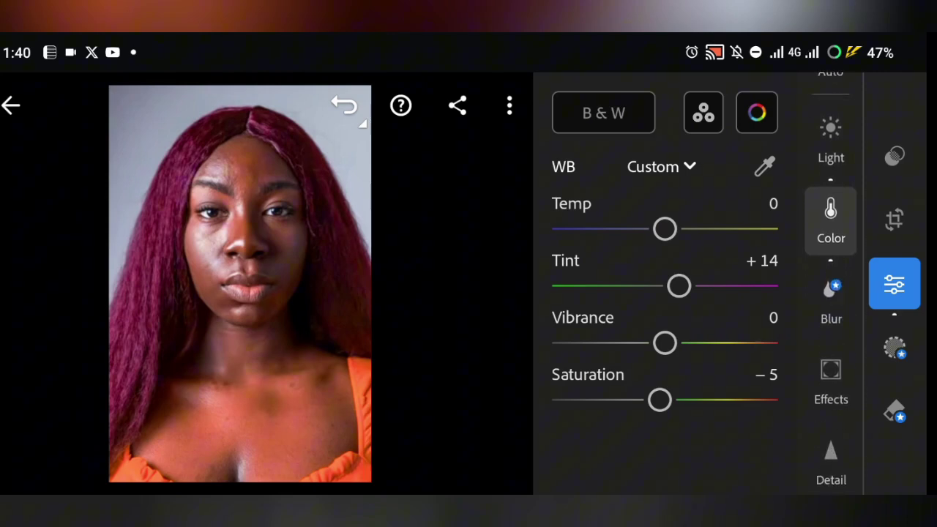
drag(832, 393, 835, 329)
click(839, 318)
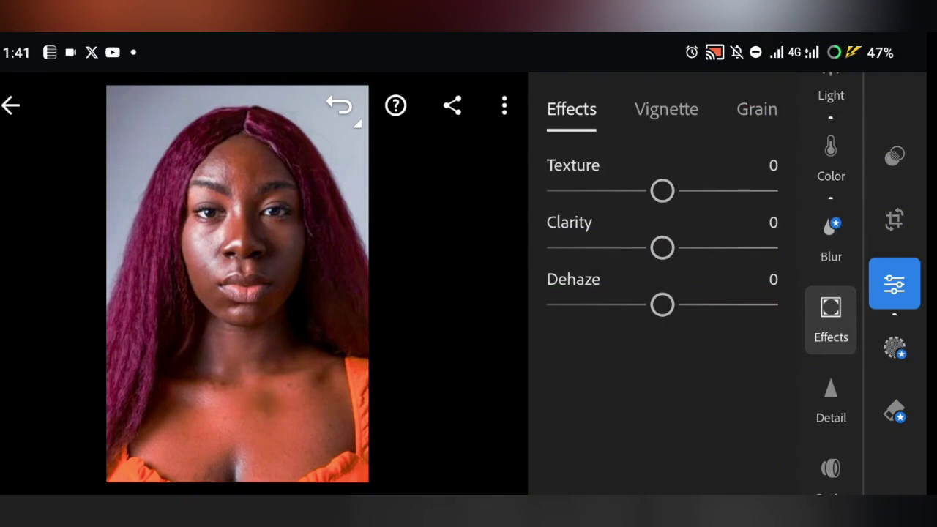
Push Clarity up to +57, then ease it back to +26
drag(661, 248, 704, 246)
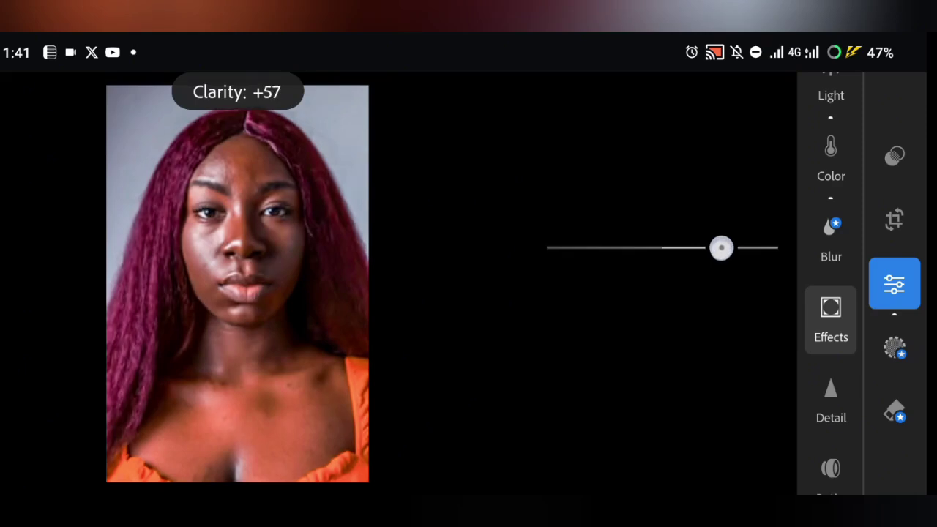
drag(703, 246, 721, 247)
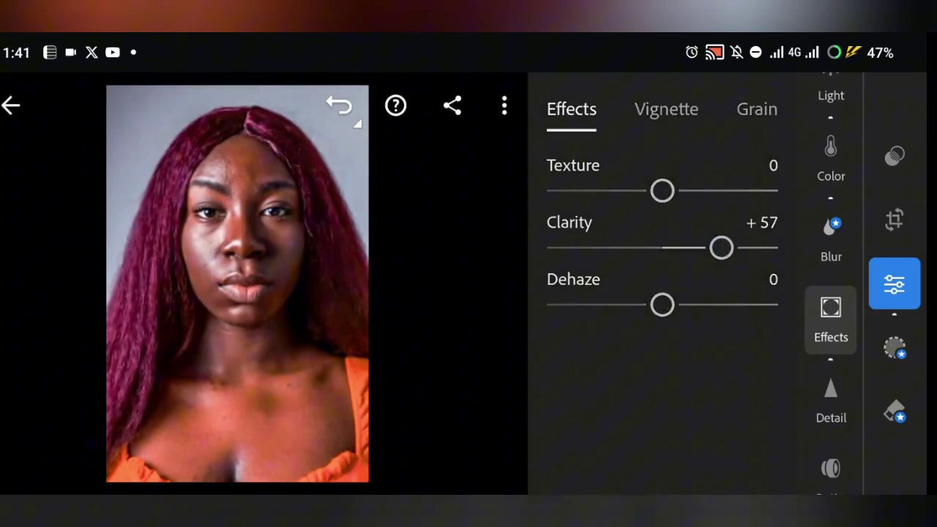
scroll(244, 352, up, 2)
scroll(252, 374, up, 1)
scroll(257, 411, up, 1)
scroll(260, 439, up, 1)
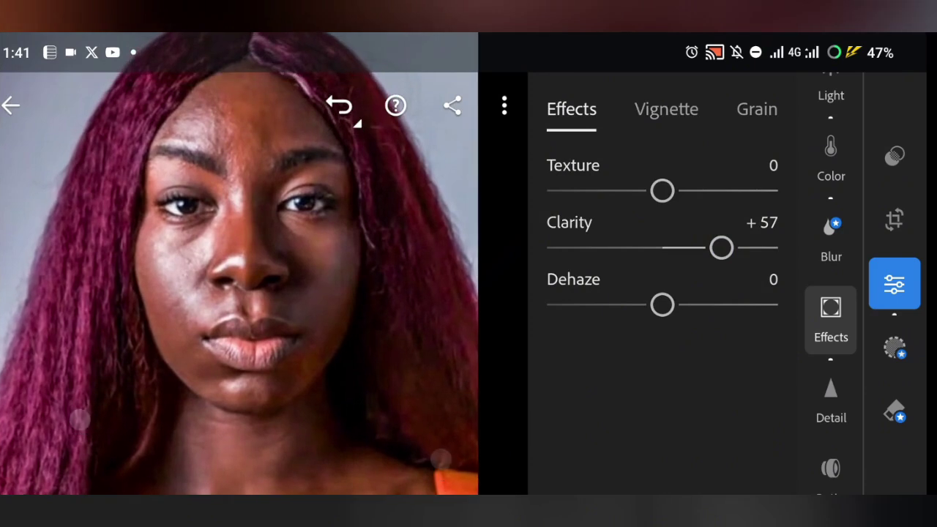
scroll(259, 439, up, 1)
scroll(267, 378, up, 1)
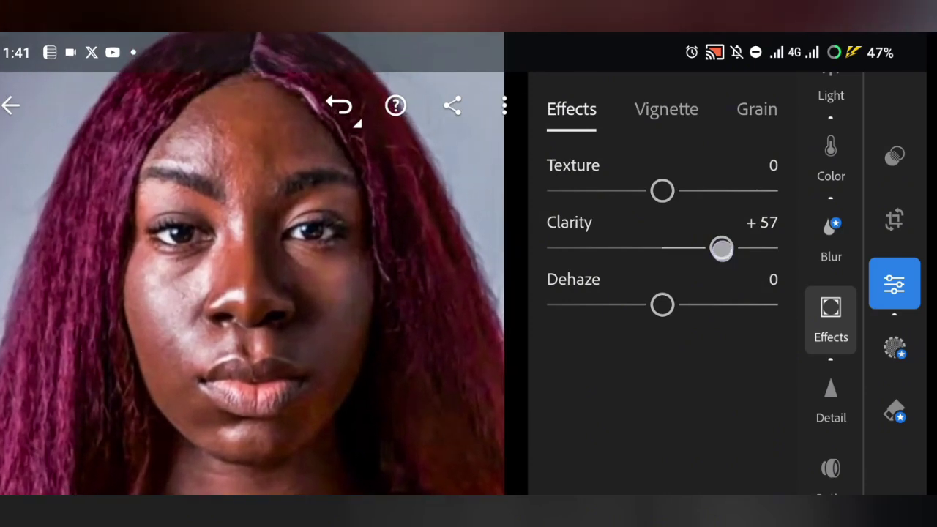
drag(721, 247, 688, 247)
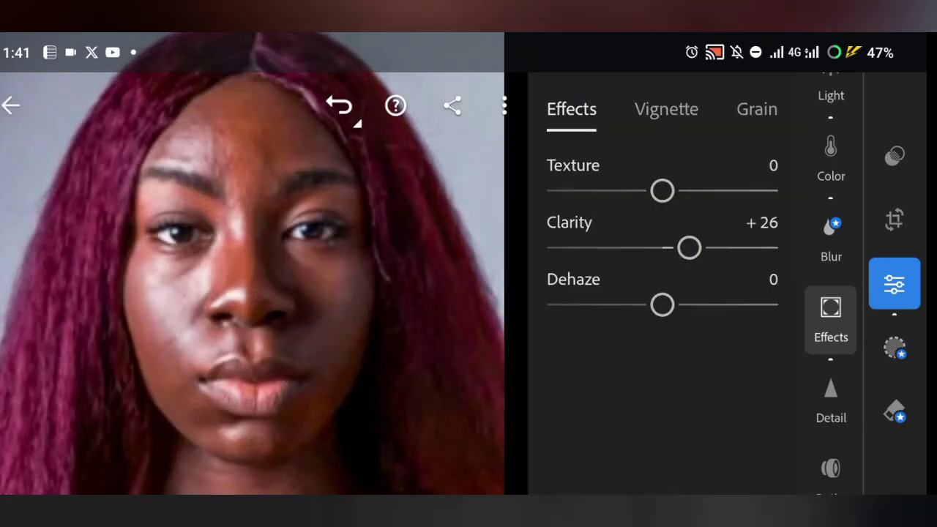
Raise Texture, then pull it back to settle at +13
drag(672, 190, 699, 190)
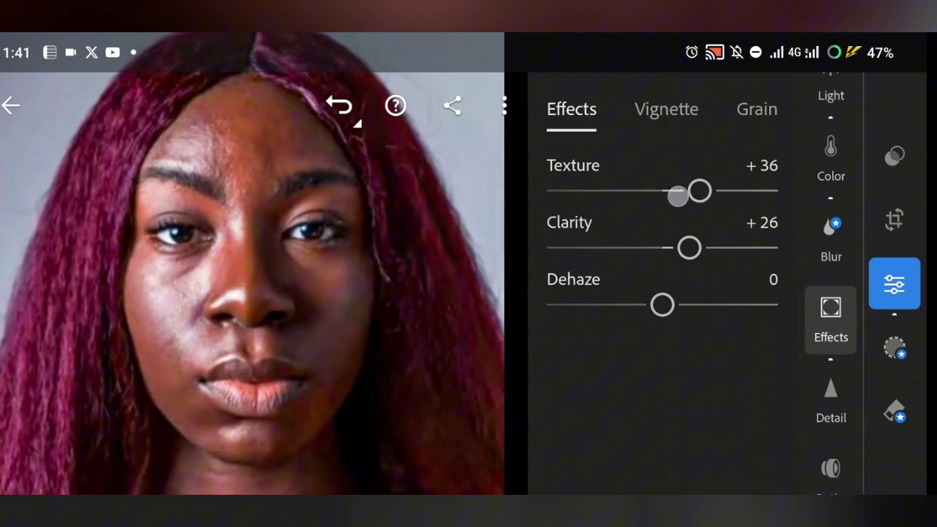
drag(700, 191, 675, 191)
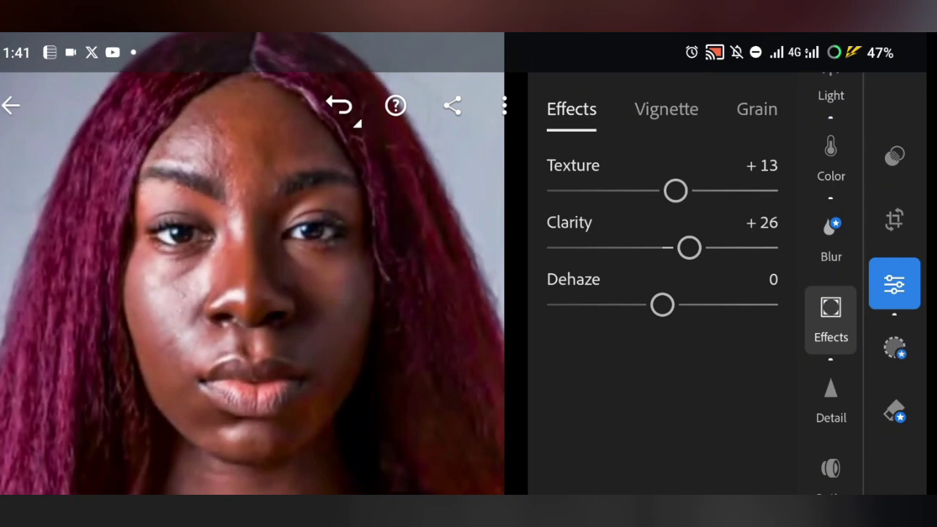
drag(662, 304, 694, 304)
drag(843, 363, 842, 303)
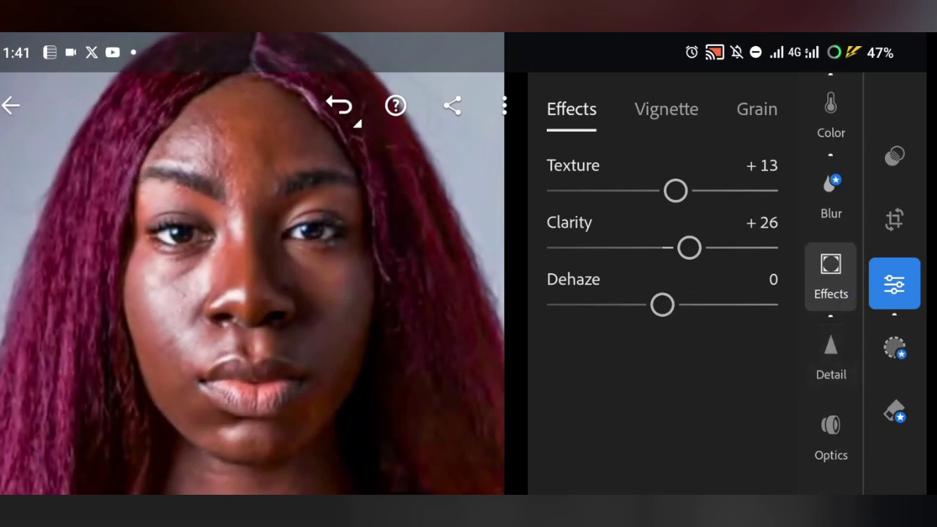
In the Detail panel raise sharpening Amount and Noise Reduction to +51
click(834, 352)
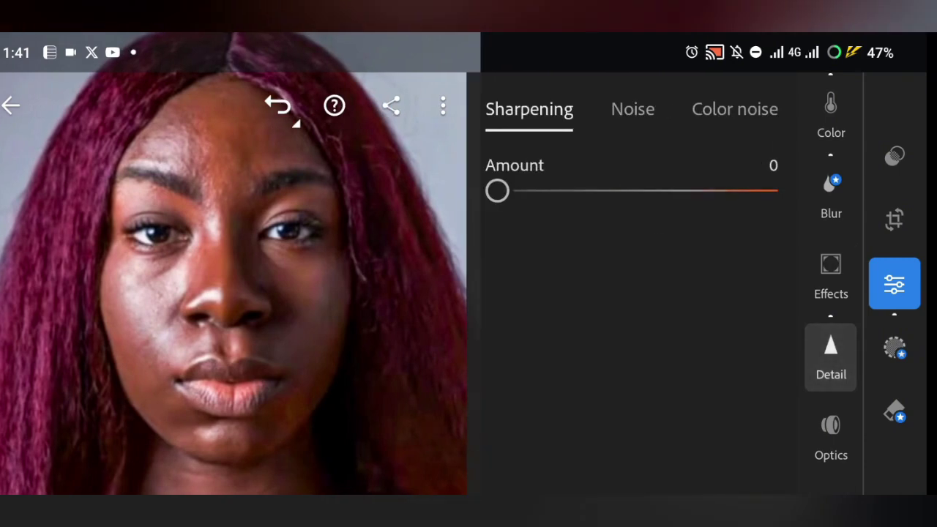
drag(497, 191, 664, 190)
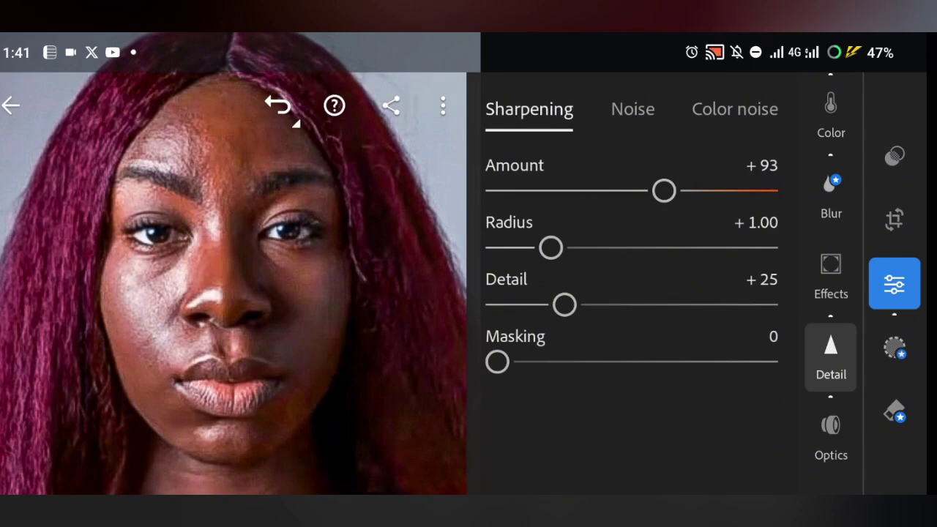
click(636, 118)
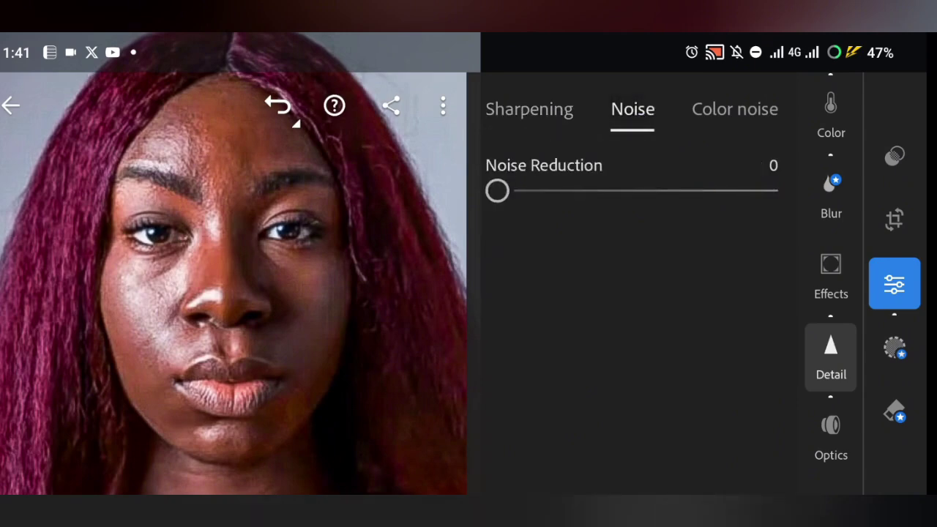
drag(501, 190, 634, 190)
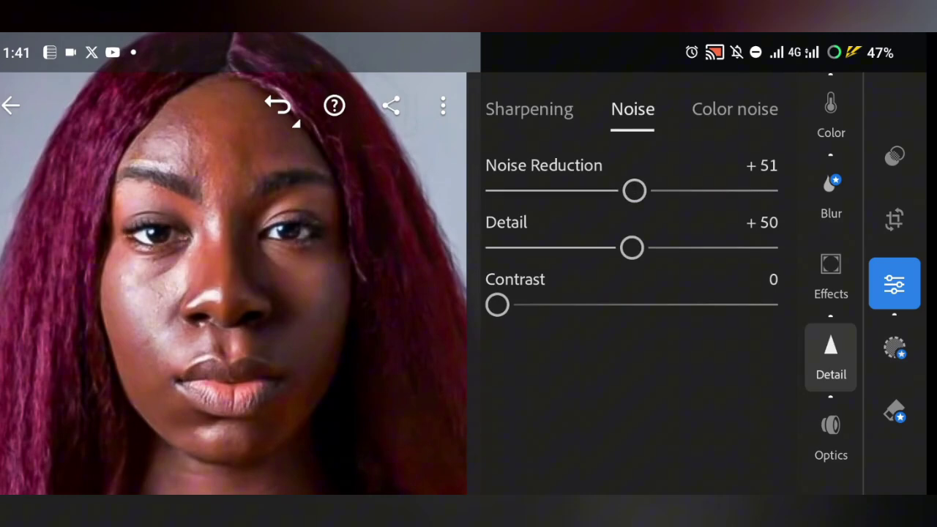
Set noise Detail +24 and Contrast +3, and weaken Noise Reduction to +16
scroll(249, 314, up, 5)
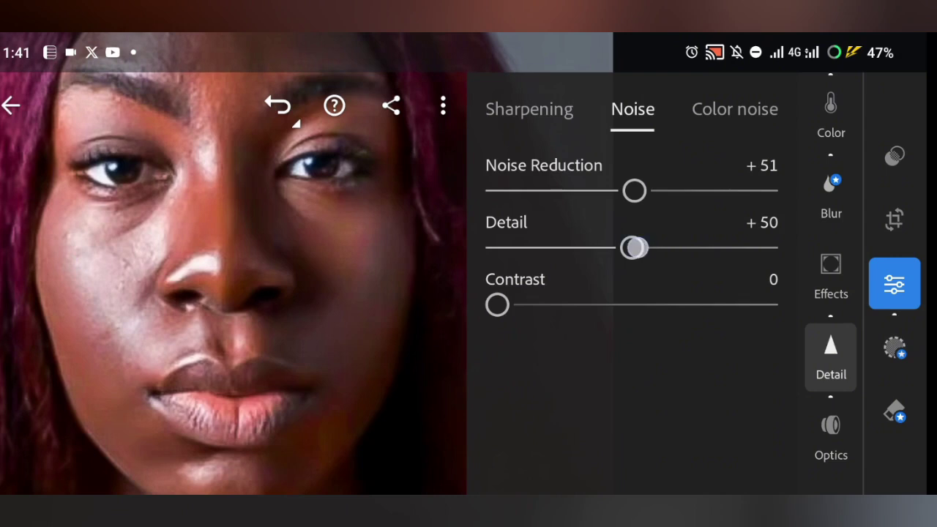
drag(633, 247, 543, 247)
drag(631, 247, 562, 247)
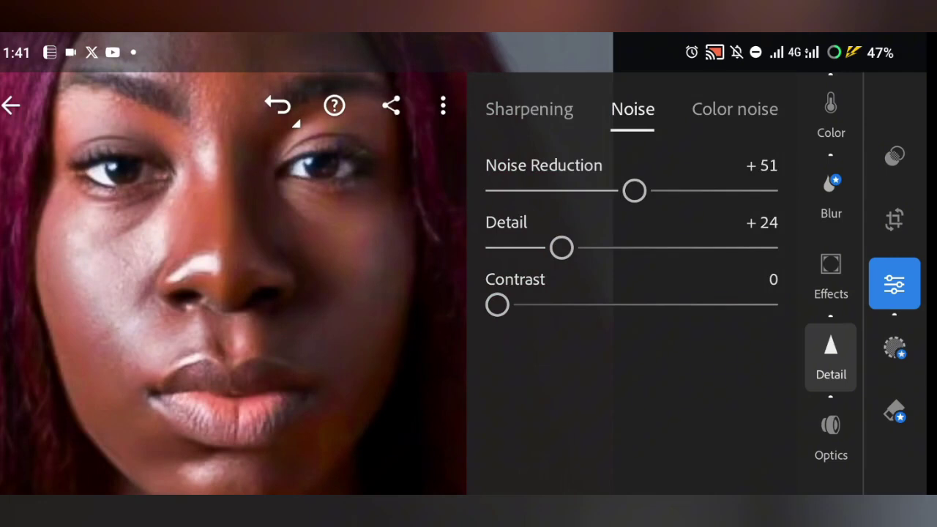
drag(497, 305, 623, 304)
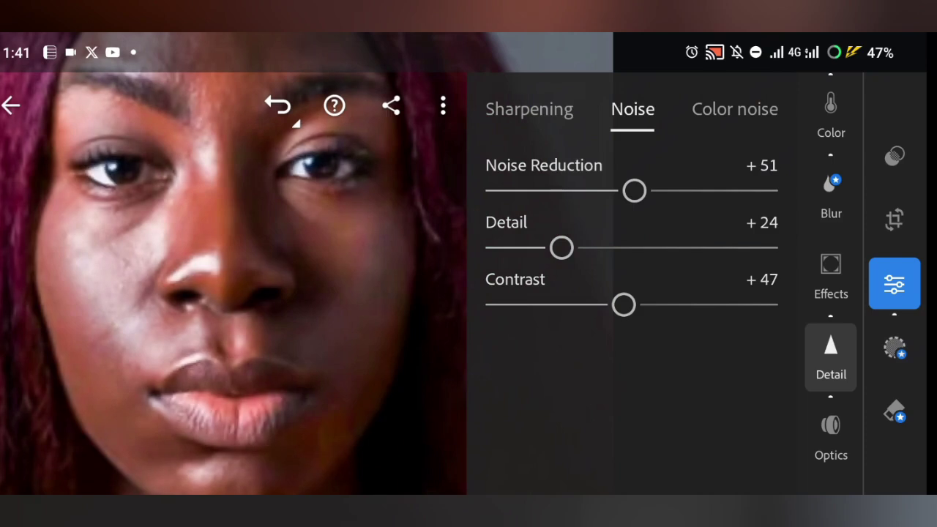
drag(623, 305, 494, 305)
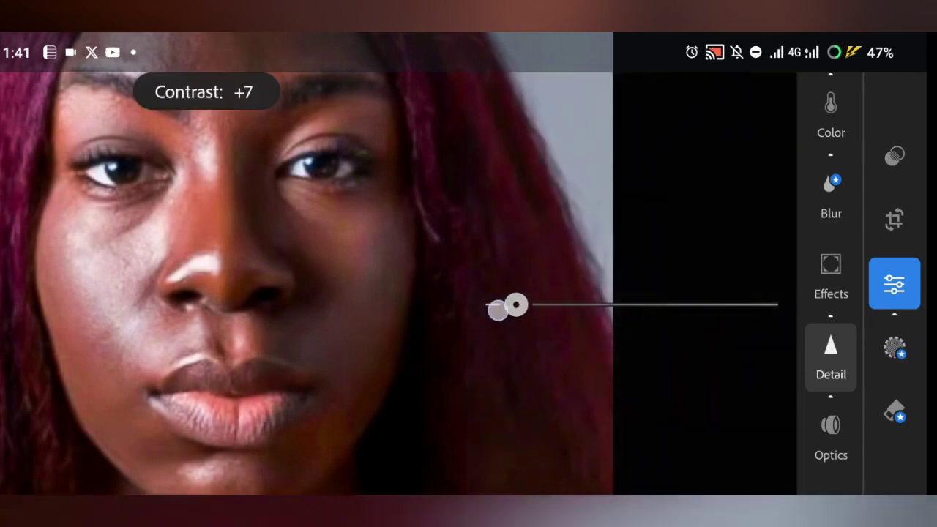
drag(634, 190, 539, 190)
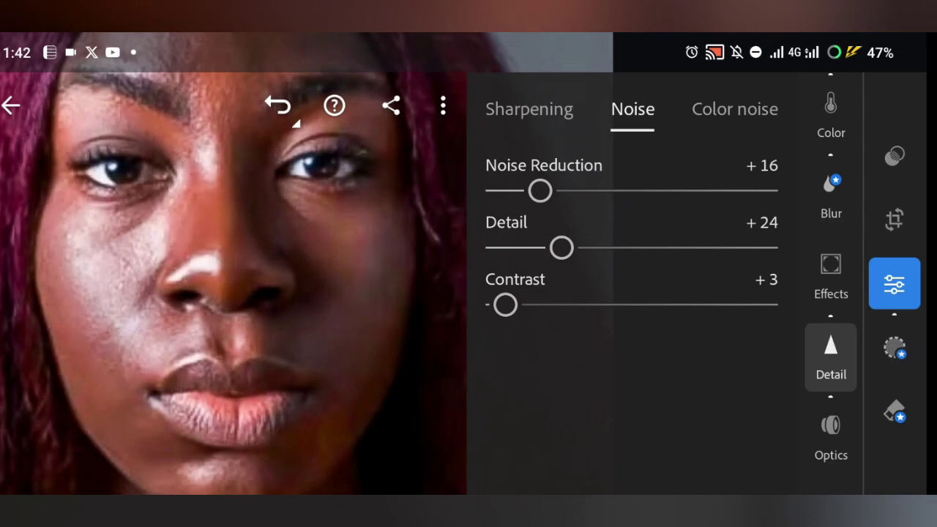
Push the sharpening Amount to +126 and compare with the original photo
click(554, 109)
mouse_move(682, 190)
mouse_down()
mouse_move(758, 196)
mouse_move(721, 190)
mouse_up()
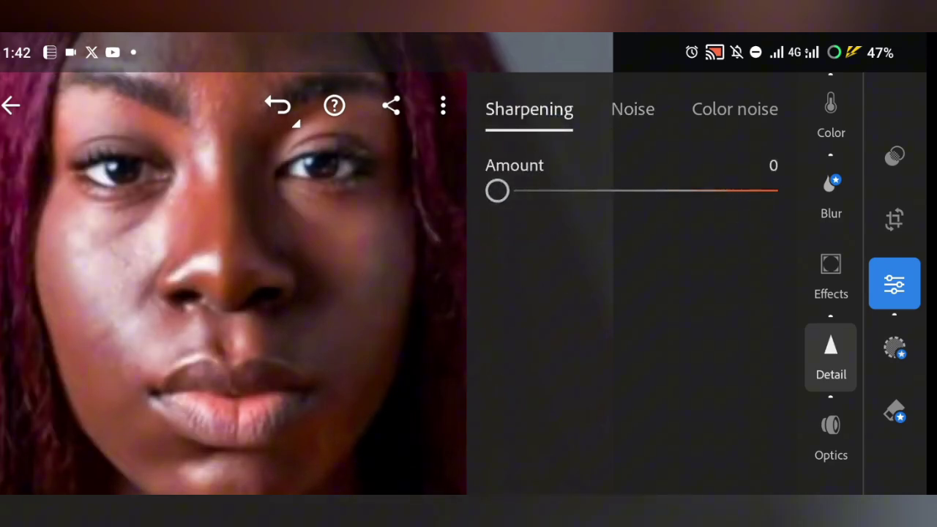
drag(497, 190, 722, 190)
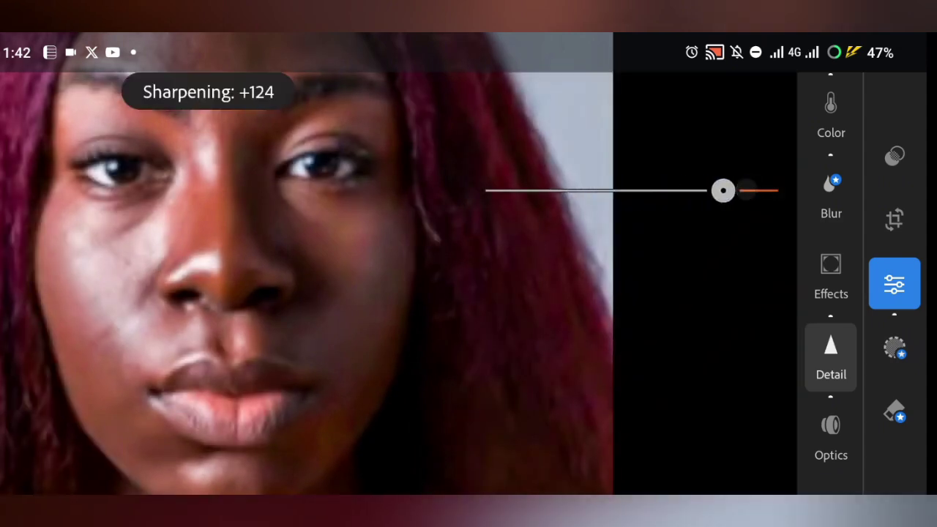
scroll(219, 336, down, 5)
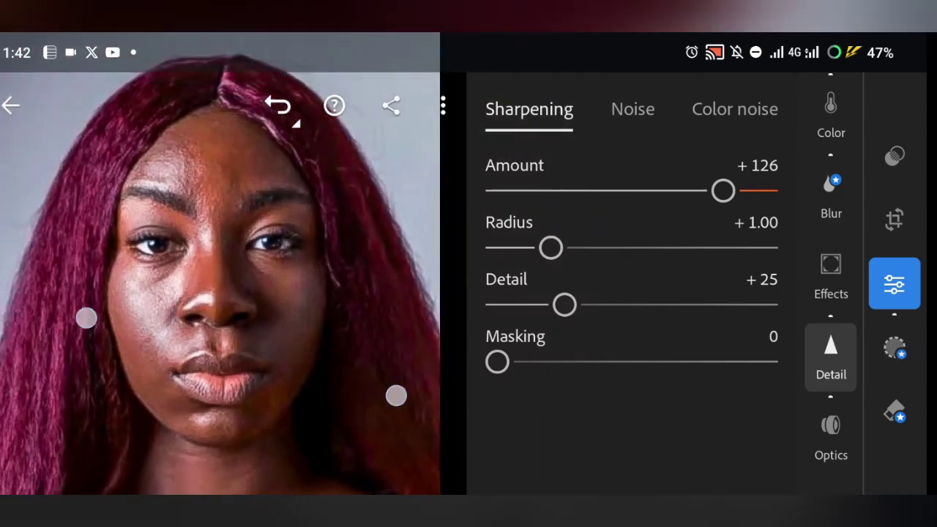
scroll(219, 344, down, 3)
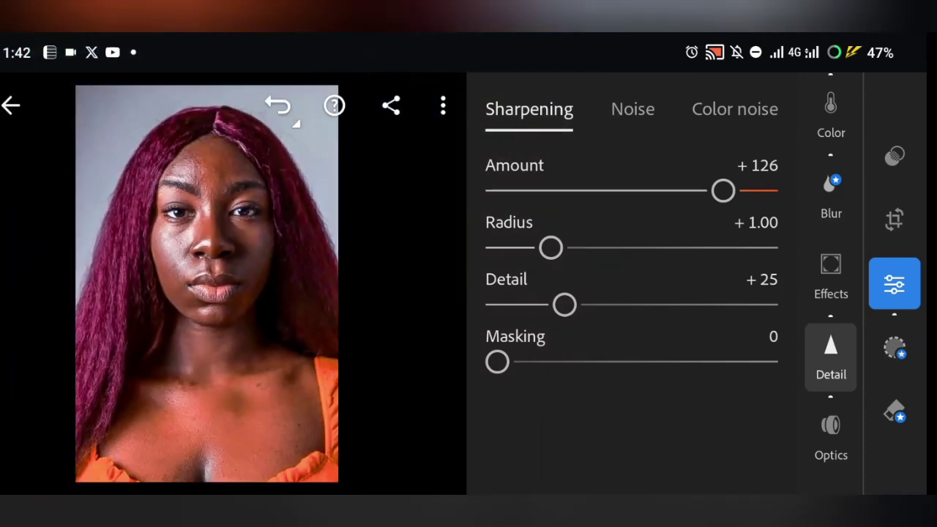
click(185, 333)
Raise Color Noise Reduction to +44
scroll(228, 344, up, 3)
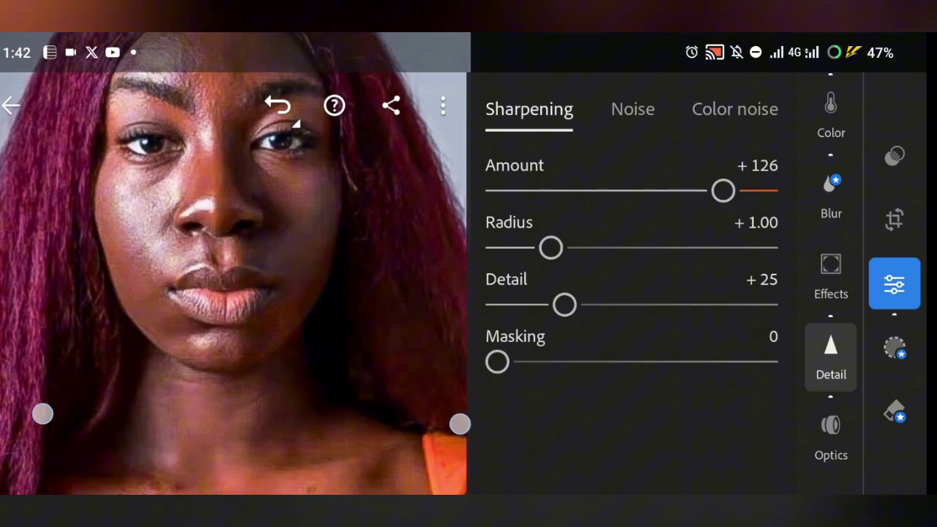
scroll(253, 377, down, 3)
scroll(254, 377, up, 2)
scroll(246, 359, up, 2)
scroll(249, 381, up, 2)
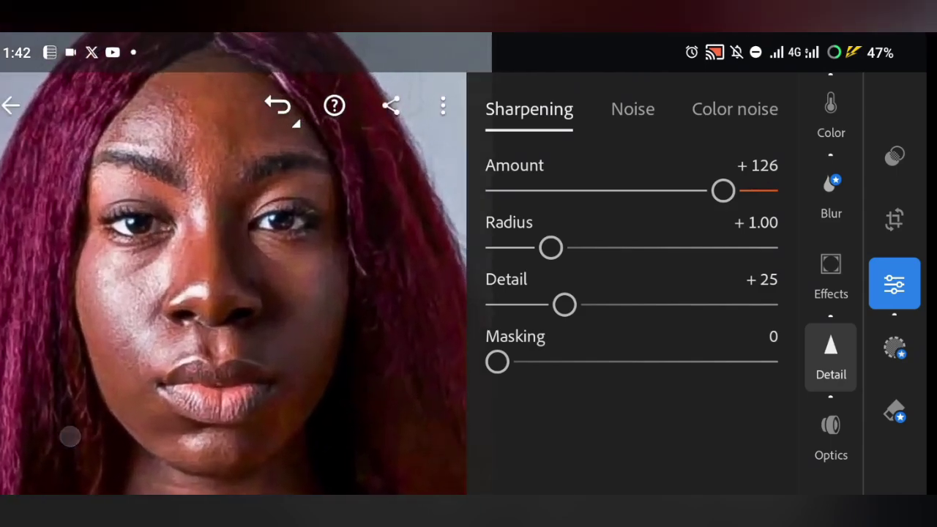
scroll(256, 399, up, 2)
scroll(256, 399, down, 2)
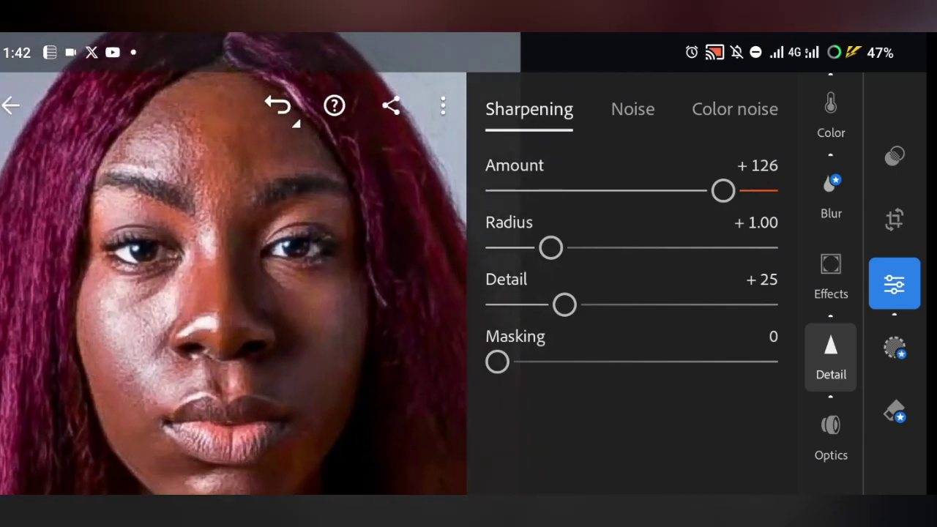
click(736, 109)
drag(549, 194, 629, 195)
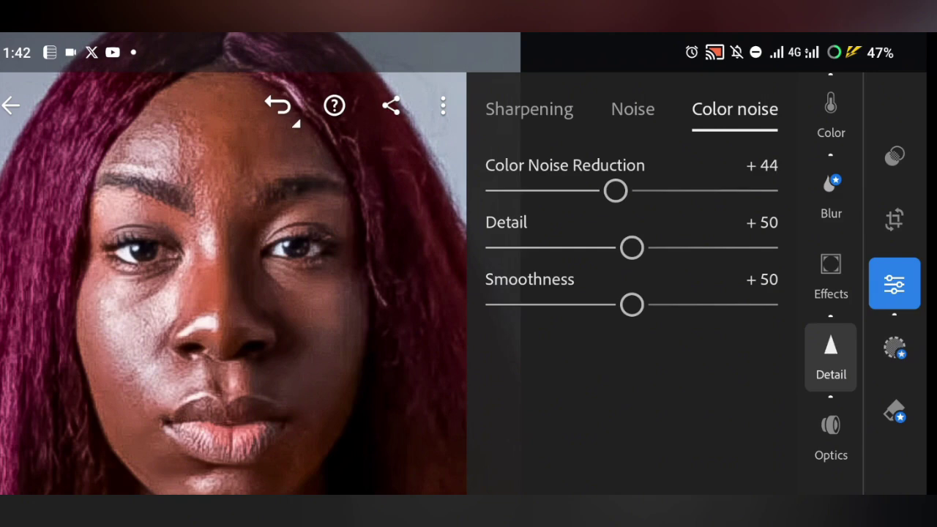
Lower color noise Smoothness to +17, then set sharpening Detail +69 and Radius 1.30
drag(632, 304, 543, 304)
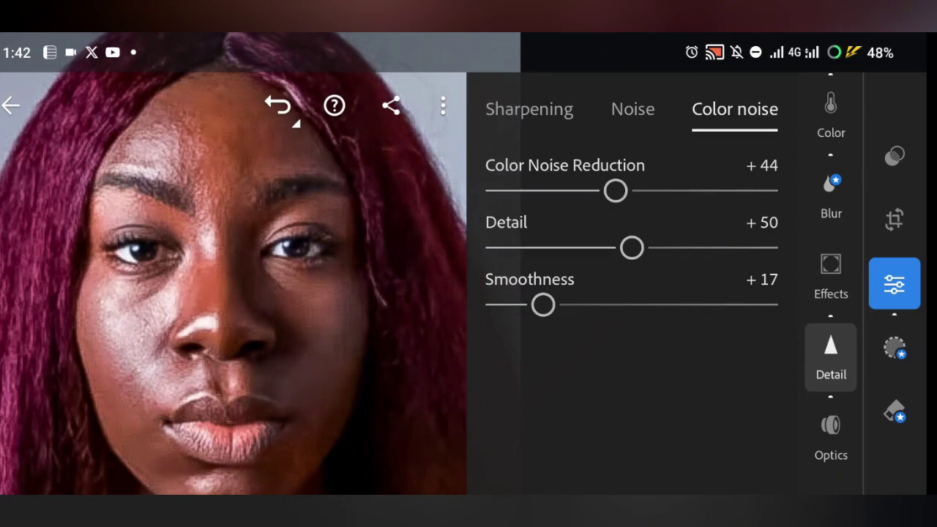
click(556, 110)
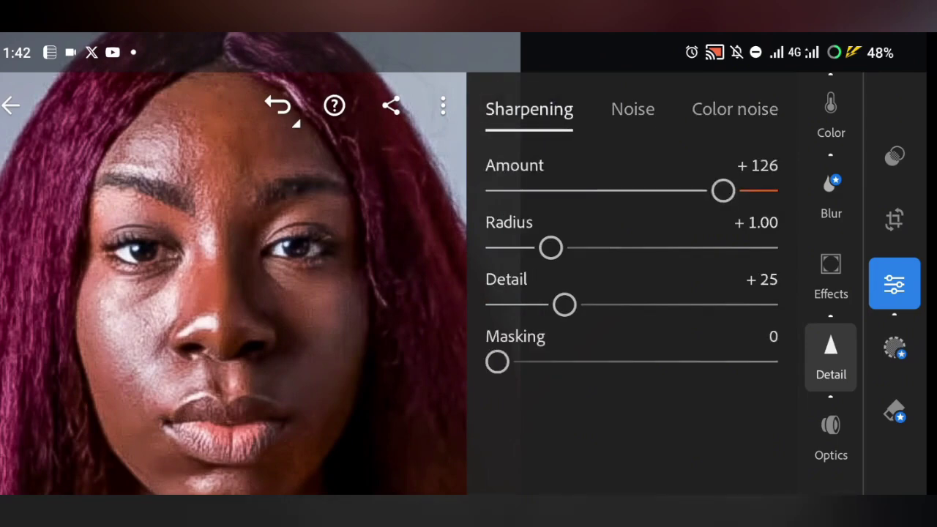
mouse_move(564, 304)
mouse_down()
mouse_move(694, 302)
mouse_move(563, 303)
mouse_move(642, 299)
mouse_move(564, 303)
mouse_move(641, 317)
mouse_move(692, 306)
mouse_up()
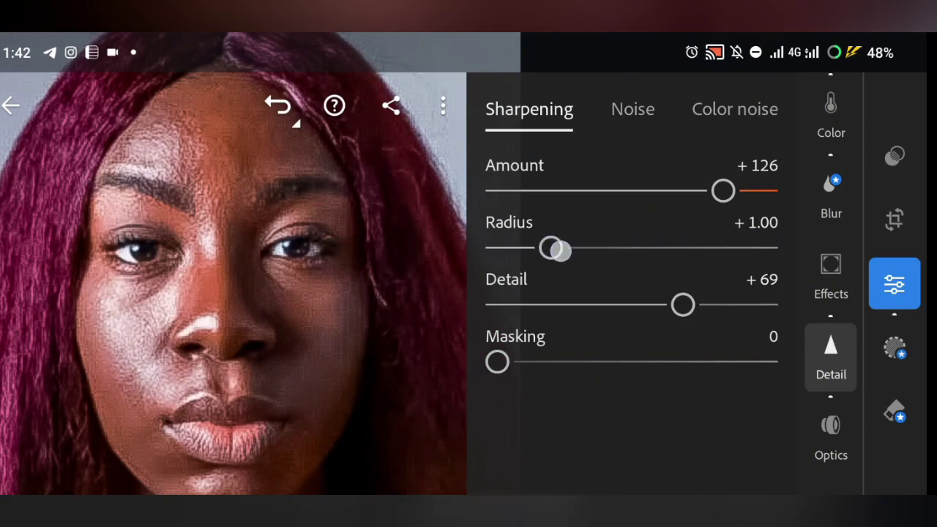
drag(604, 242, 676, 241)
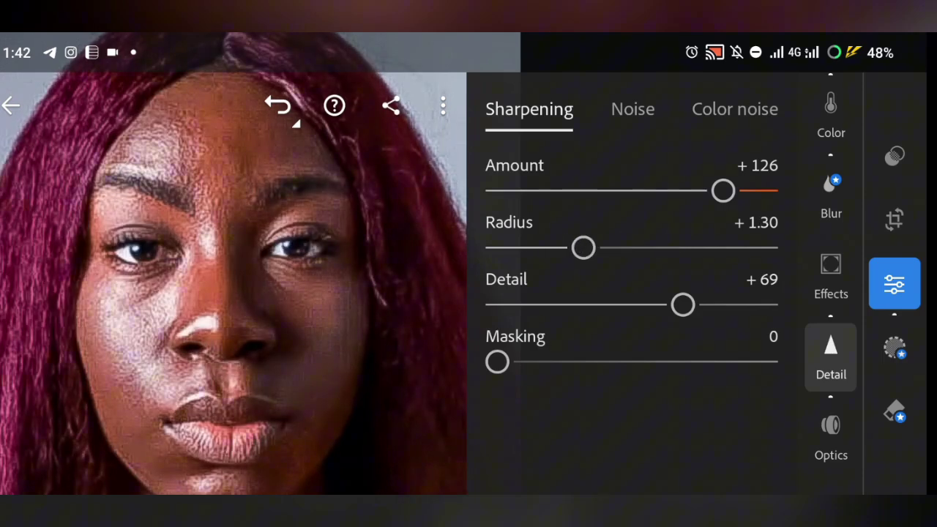
scroll(242, 373, down, 5)
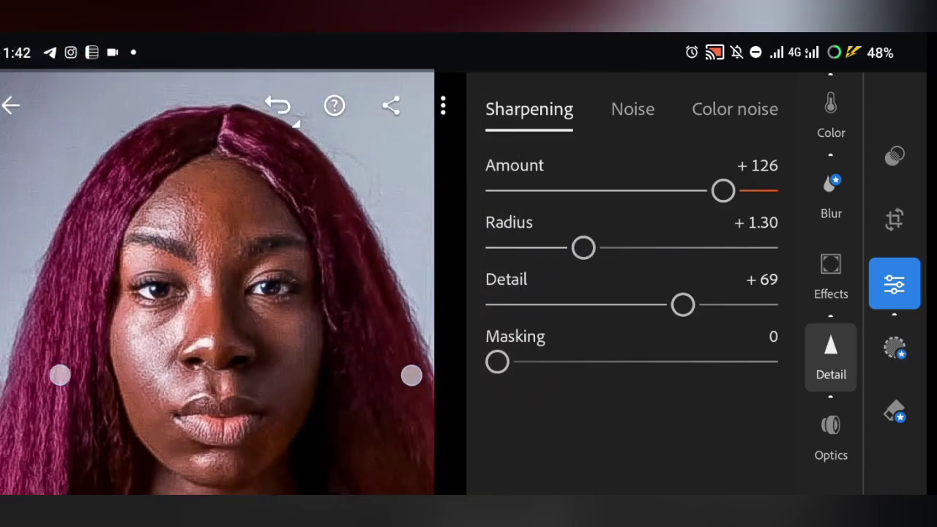
scroll(253, 378, down, 2)
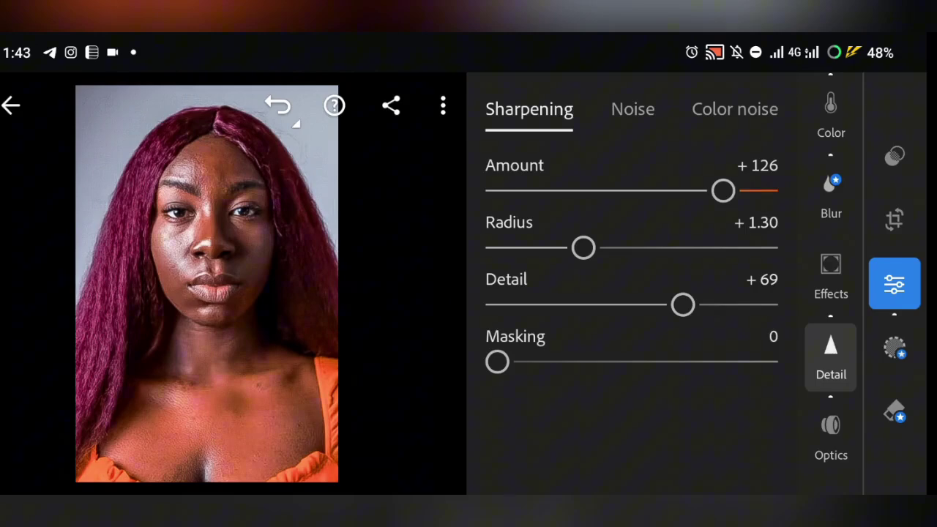
On the Noise settings, raise Noise Reduction to about +84
drag(868, 336, 868, 272)
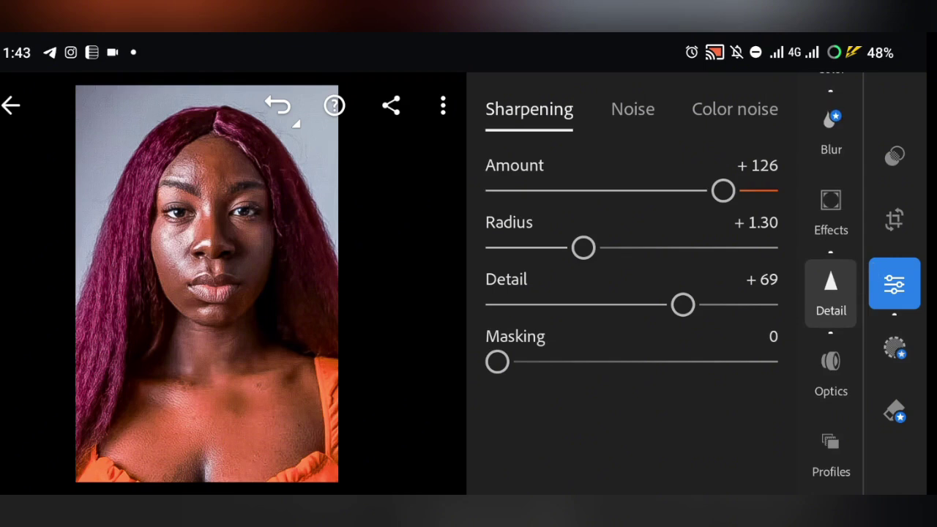
drag(830, 322, 830, 407)
drag(831, 351, 831, 439)
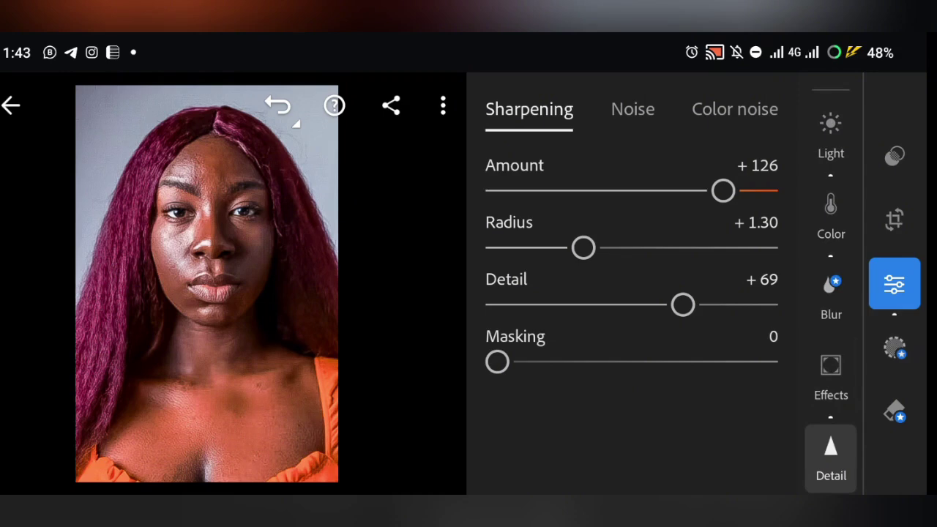
click(634, 110)
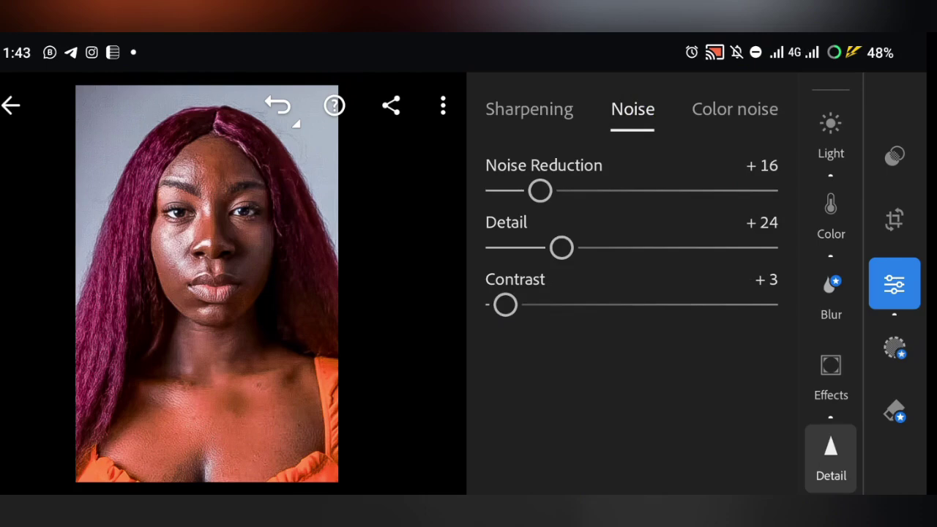
scroll(219, 293, up, 5)
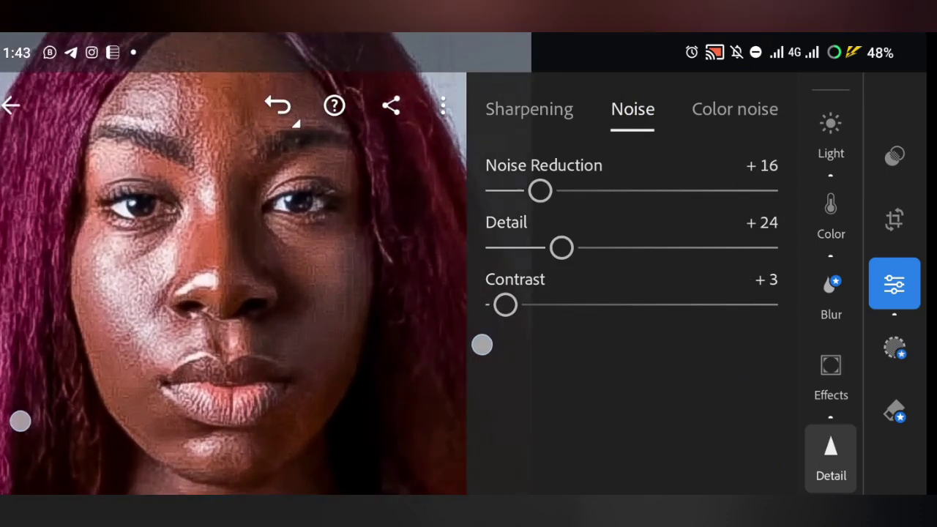
scroll(249, 380, up, 3)
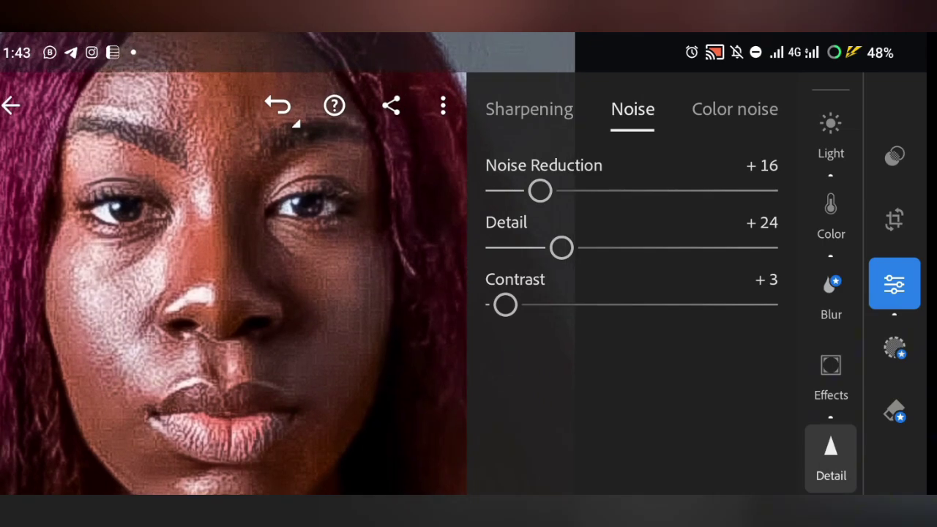
drag(540, 190, 723, 191)
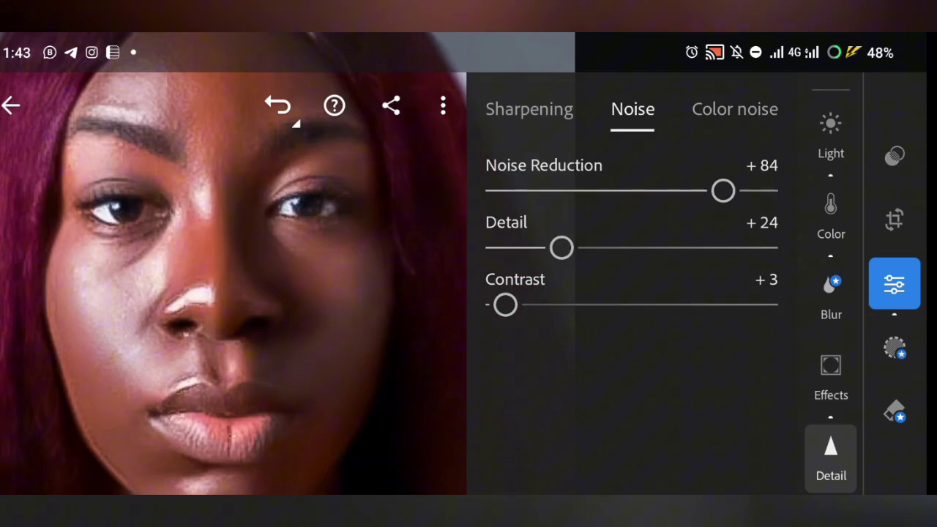
Compare with the original, then lower Noise Reduction to +32
scroll(219, 359, down, 3)
scroll(241, 358, down, 2)
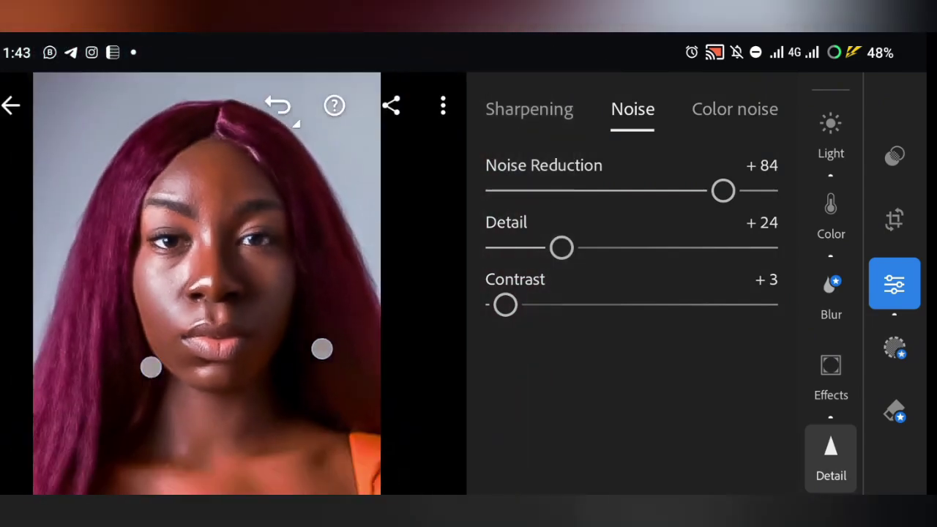
scroll(242, 357, down, 2)
drag(136, 347, 136, 348)
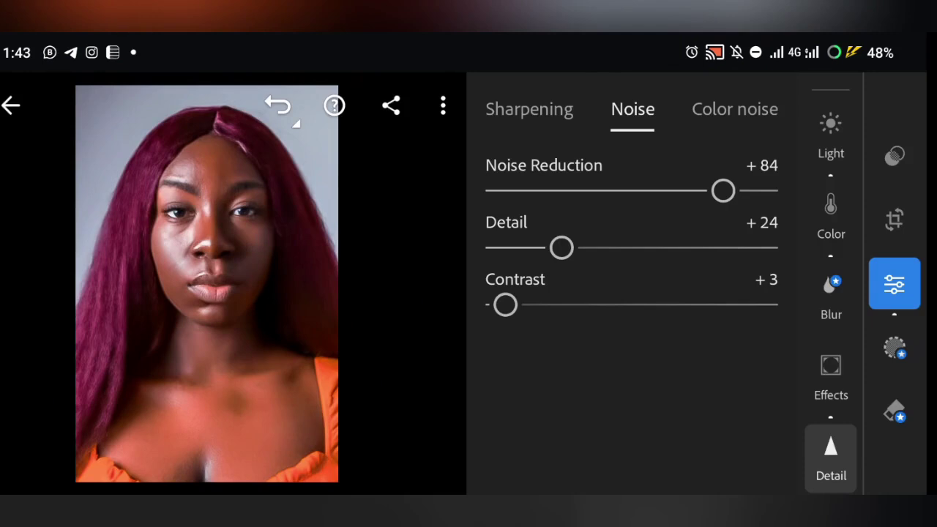
drag(723, 190, 583, 191)
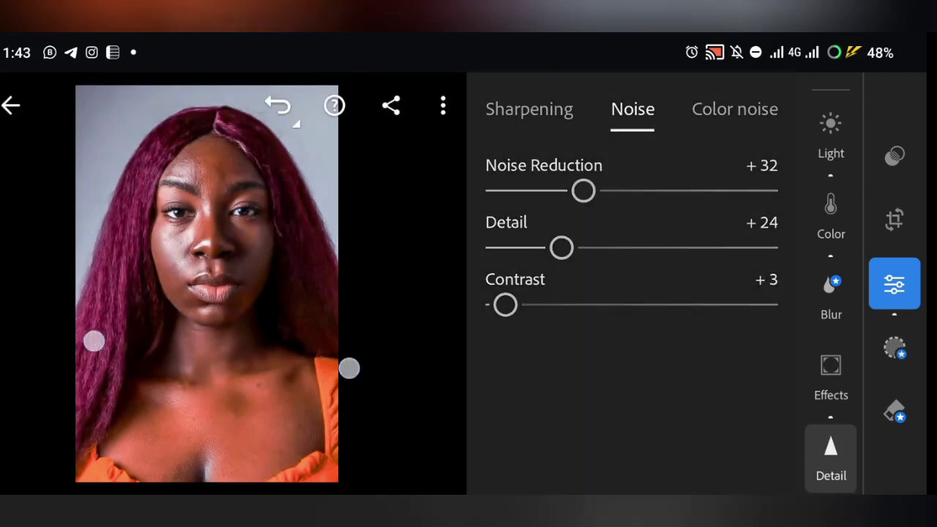
scroll(220, 351, up, 3)
scroll(247, 371, down, 3)
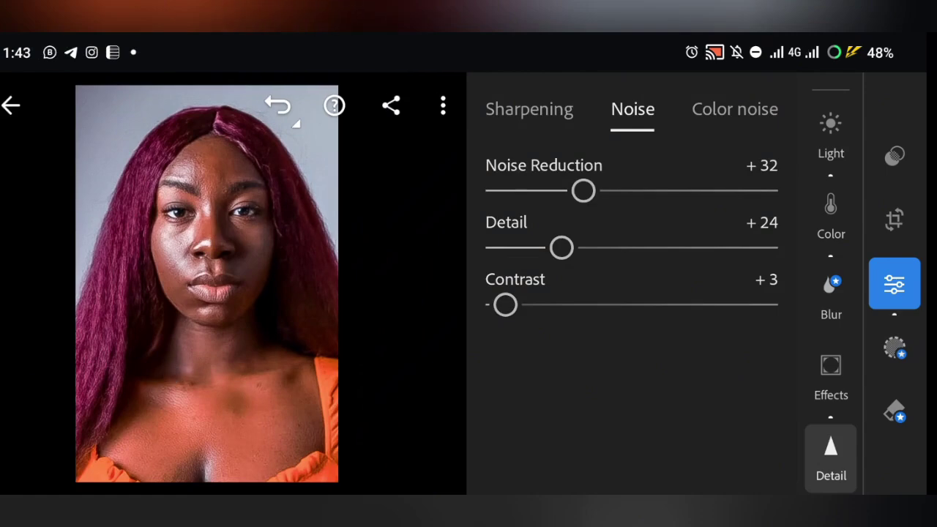
Reopen the Light panel, review its sliders, and view the unedited original before returning
click(843, 135)
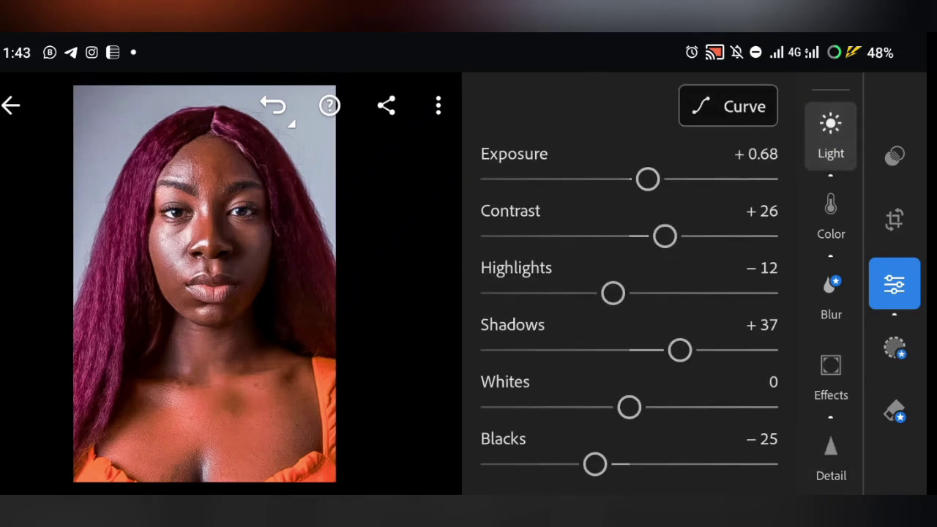
scroll(634, 320, down, 1)
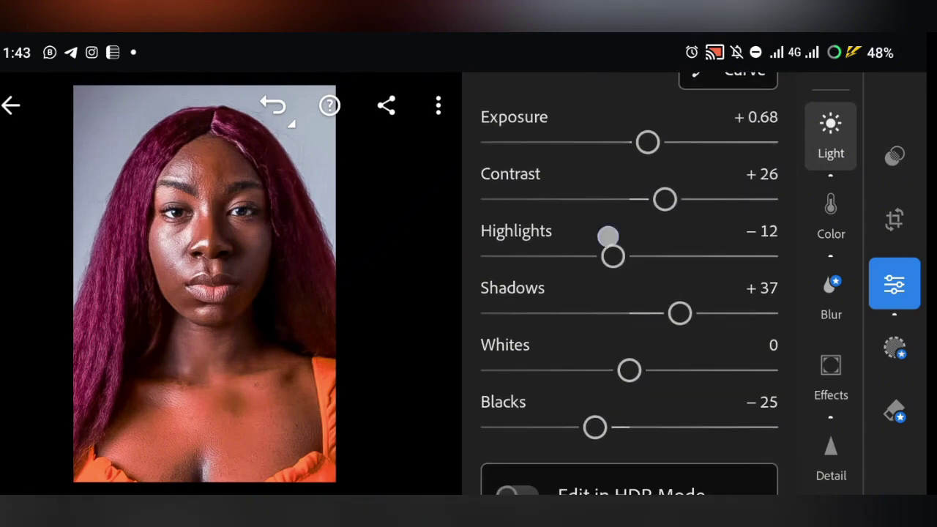
scroll(606, 234, up, 1)
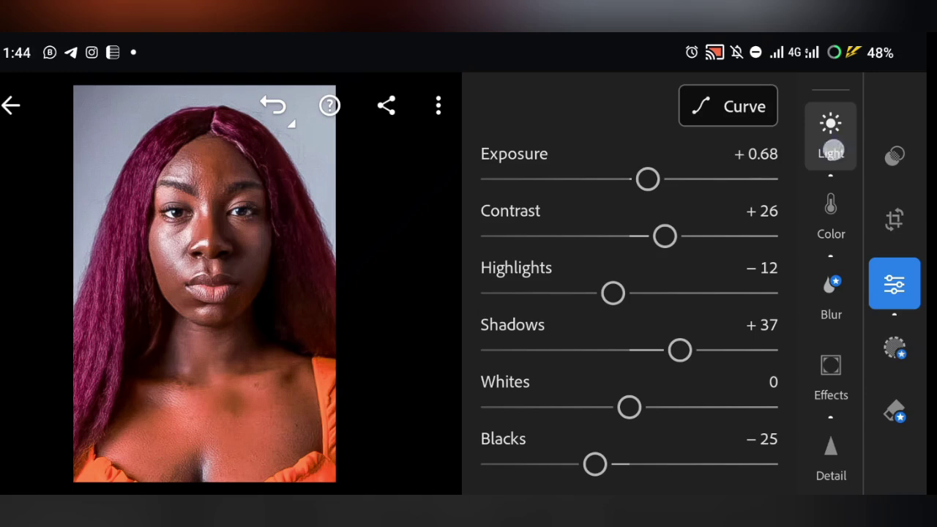
drag(830, 146, 831, 276)
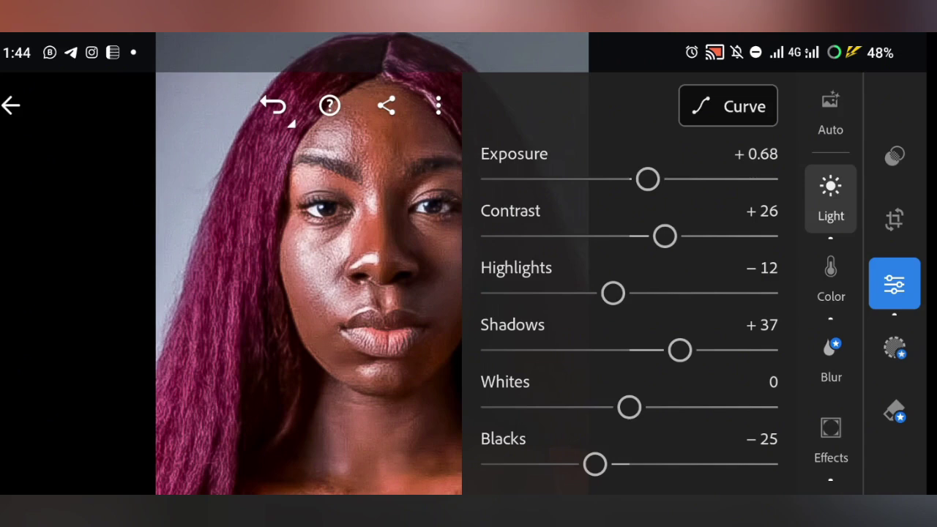
click(204, 371)
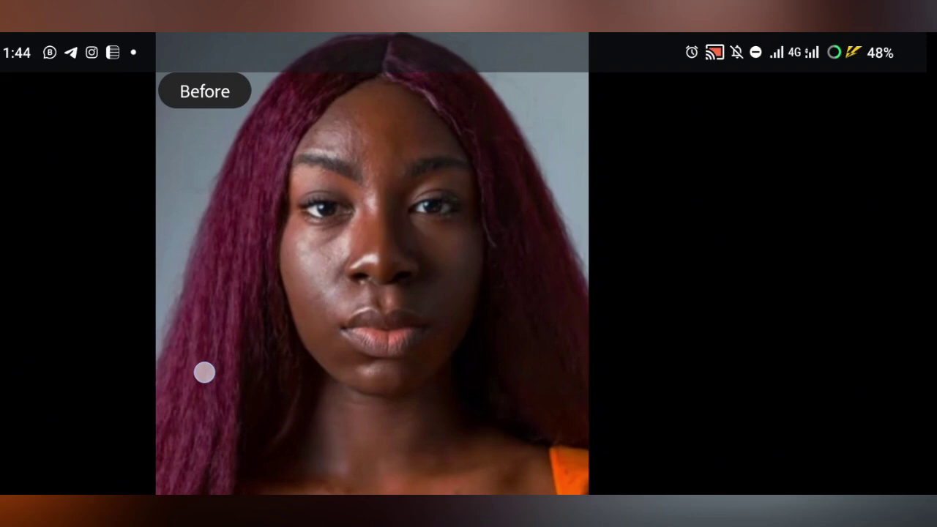
click(204, 373)
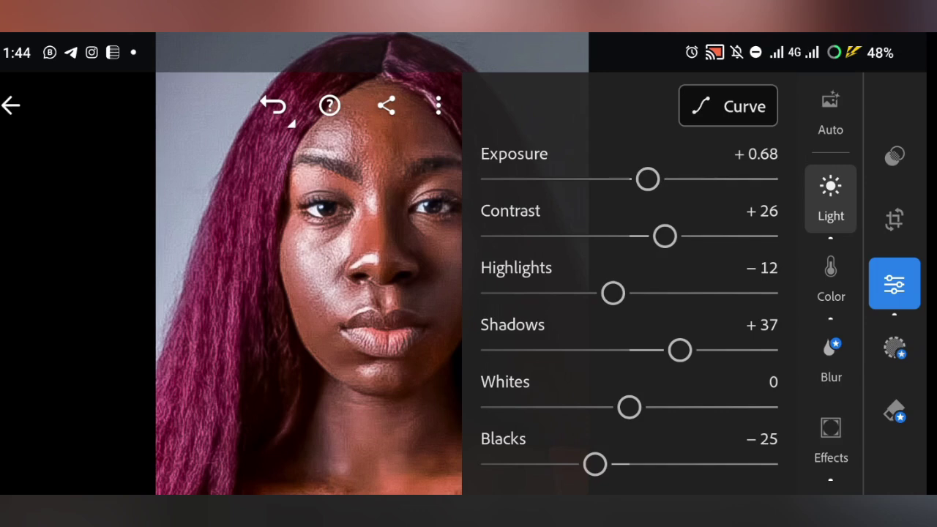
Recentre the face, try Exposure at +2.64, settle at +0.91, and compare with Before
drag(237, 362, 234, 266)
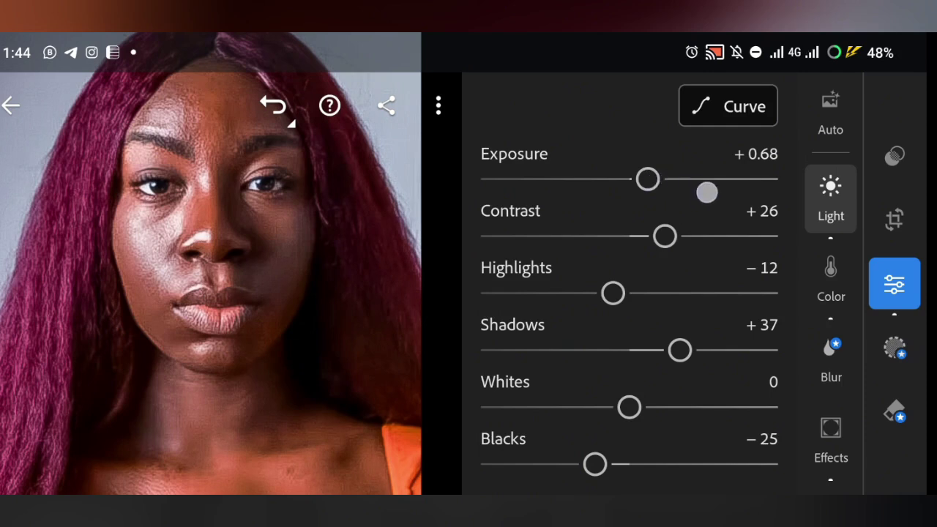
drag(649, 179, 701, 179)
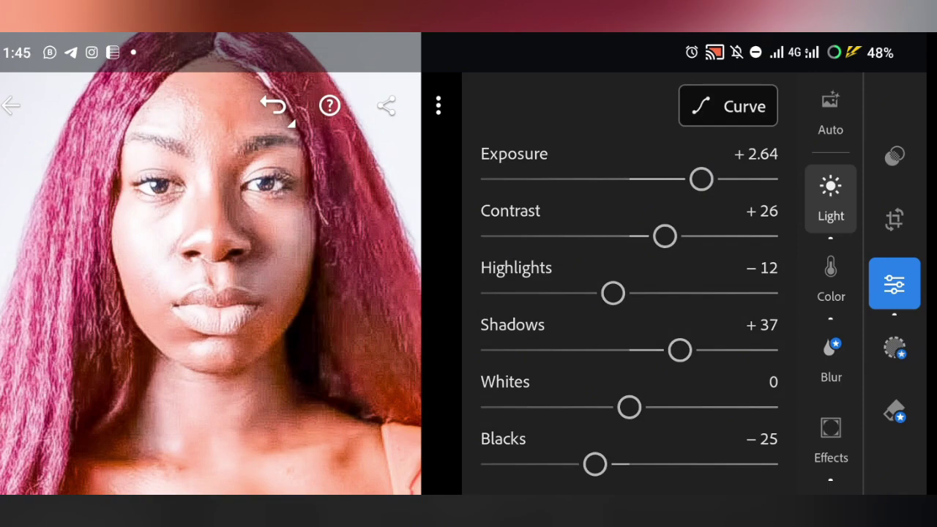
click(702, 178)
mouse_move(710, 180)
mouse_down()
mouse_move(712, 173)
mouse_move(636, 178)
mouse_up()
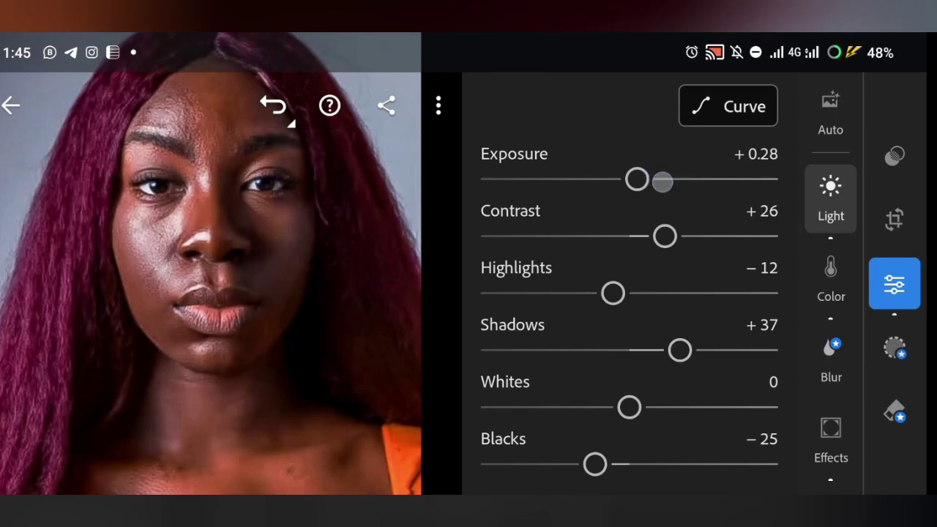
drag(637, 179, 654, 178)
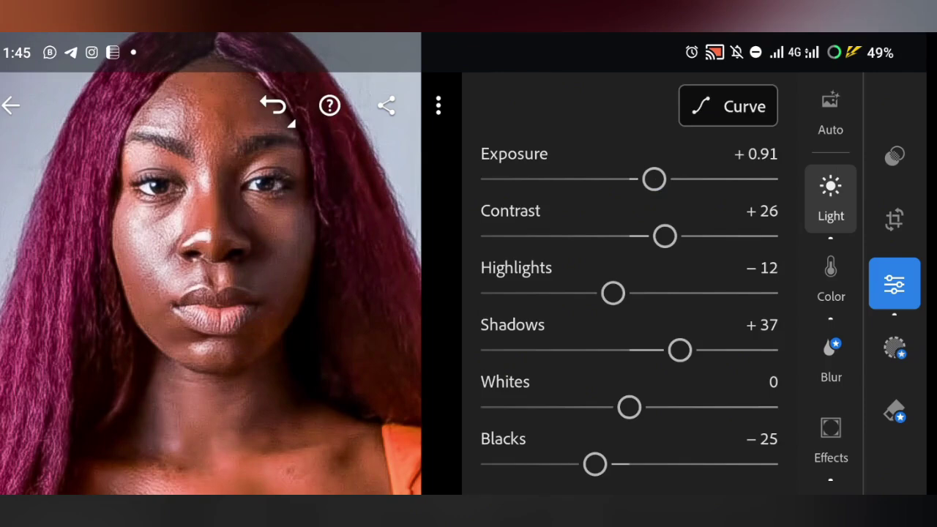
drag(114, 337, 114, 337)
mouse_move(63, 338)
mouse_down()
mouse_move(63, 312)
mouse_move(63, 377)
mouse_up()
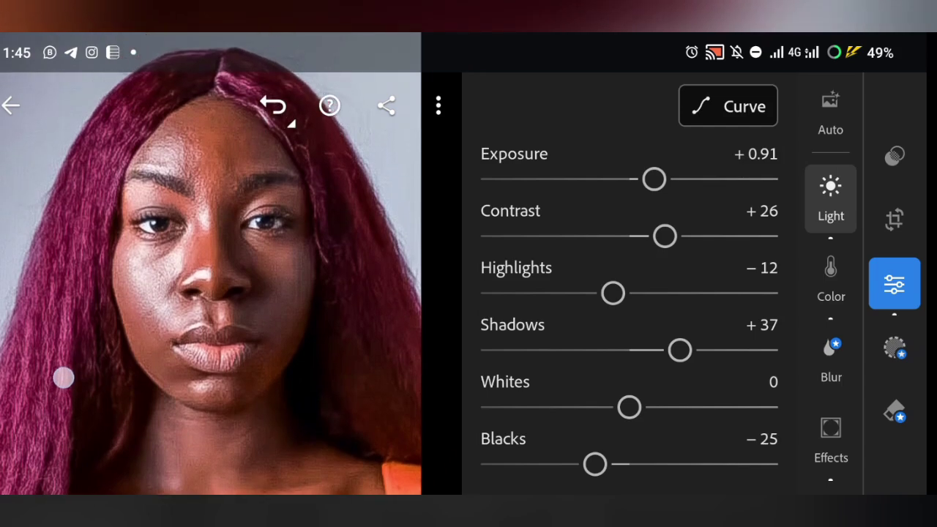